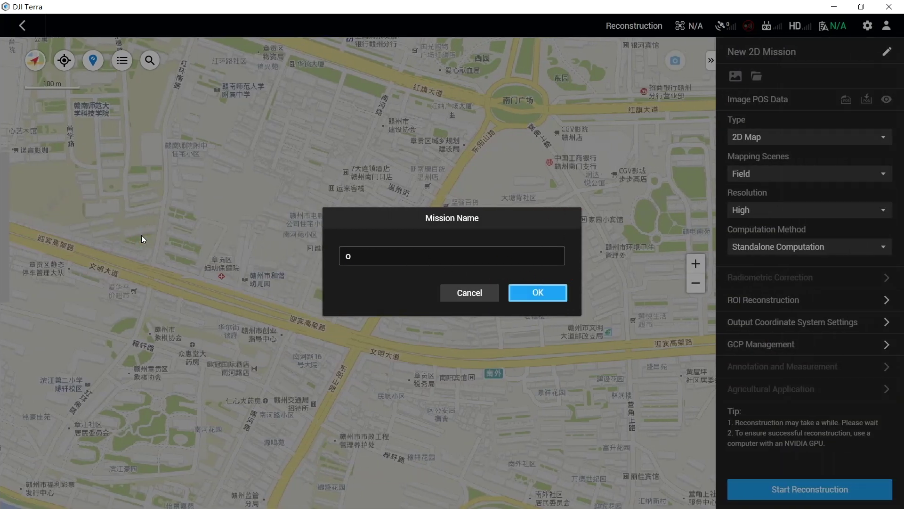
# Step: Name the mission orange field1 and add the photos 100_0017_0001 through 100_0017_0129 to it
pyautogui.write('d1')
pyautogui.click(549, 296)
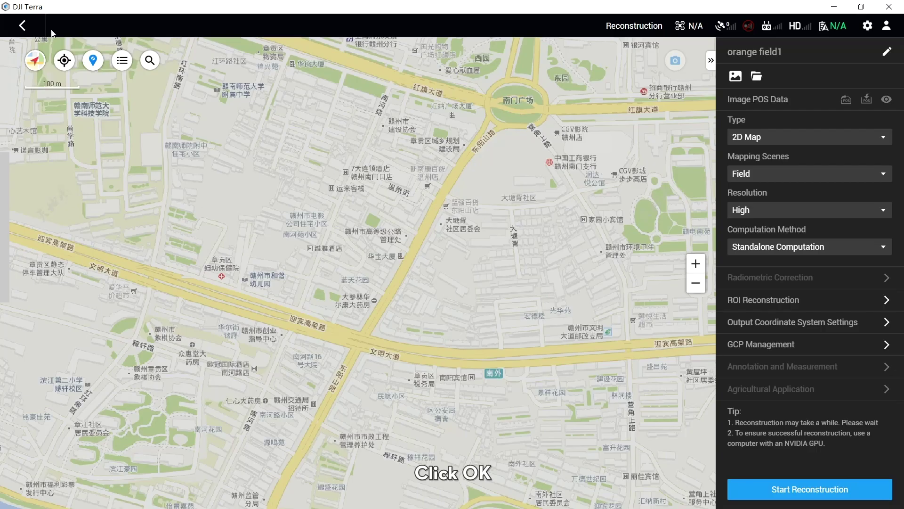
pyautogui.click(746, 81)
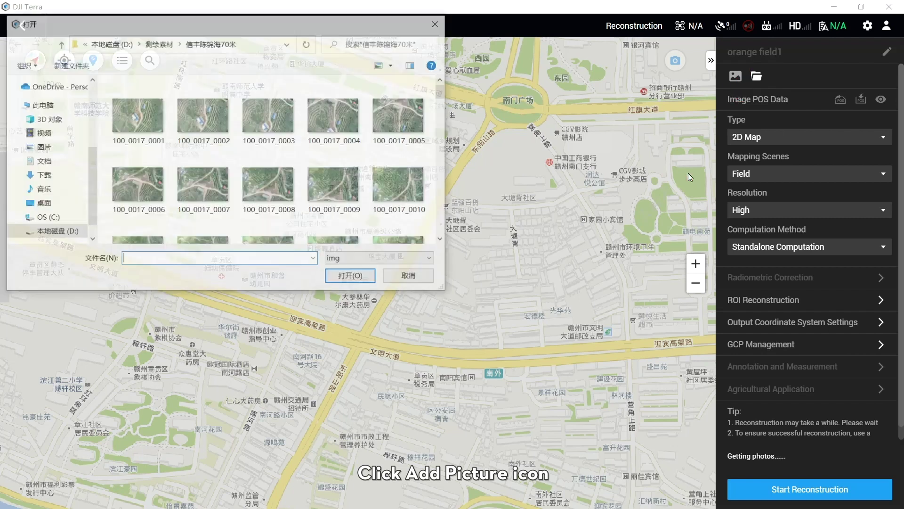
pyautogui.click(132, 118)
pyautogui.scroll(-1, 444, 96)
pyautogui.moveTo(444, 96); pyautogui.dragTo(446, 242)
pyautogui.keyDown('shift'); pyautogui.click(338, 220); pyautogui.keyUp('shift')
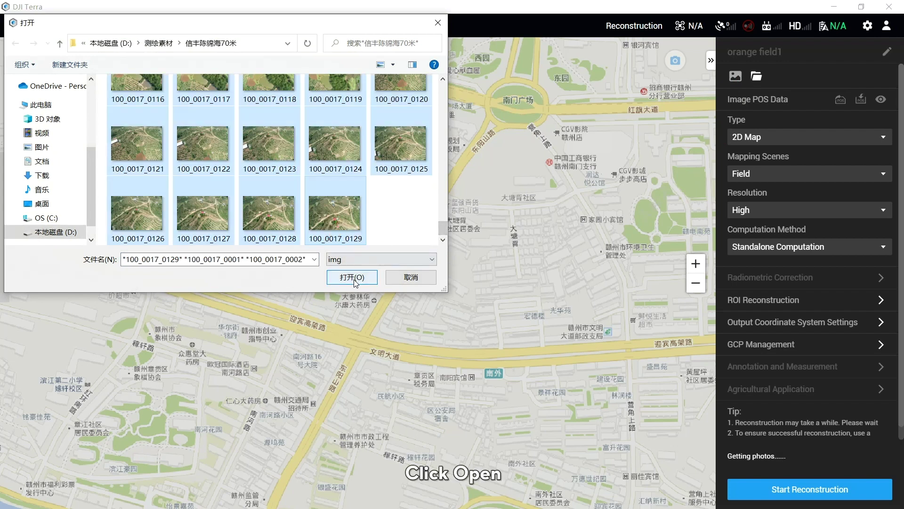
pyautogui.click(354, 279)
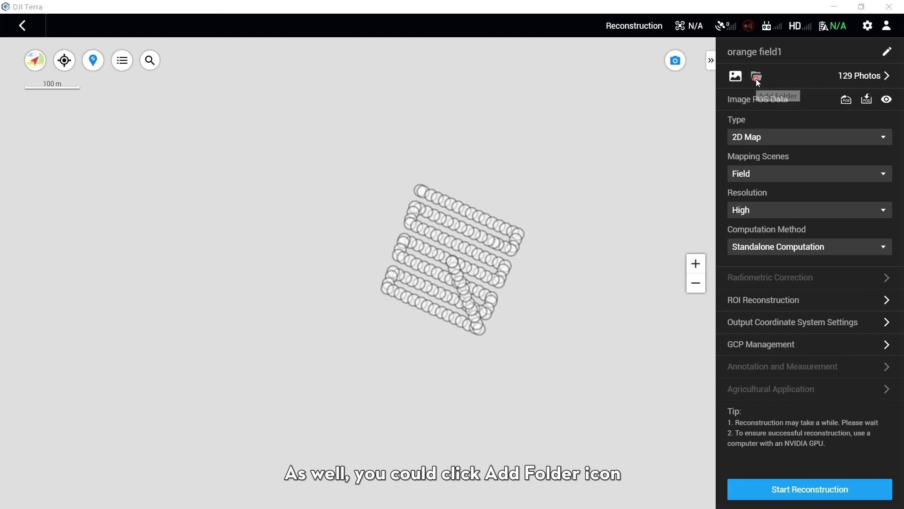
# Step: Add the 70米 image folder dated 2021/9/28 13:52 inside 测绘素材 to the mission
pyautogui.click(758, 79)
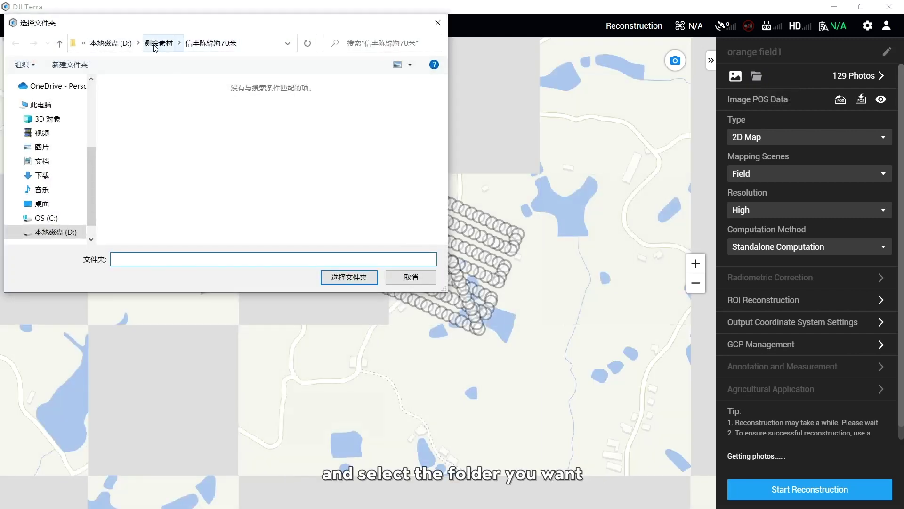
pyautogui.click(156, 45)
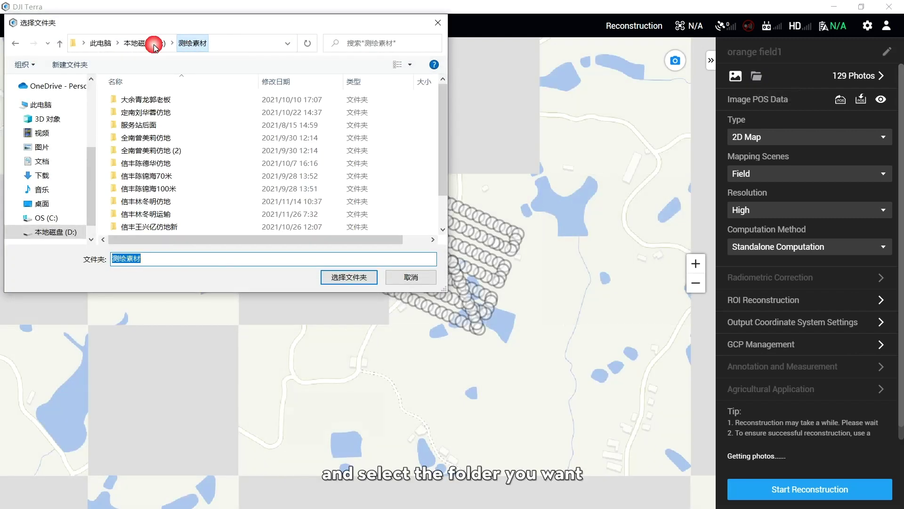
pyautogui.click(179, 178)
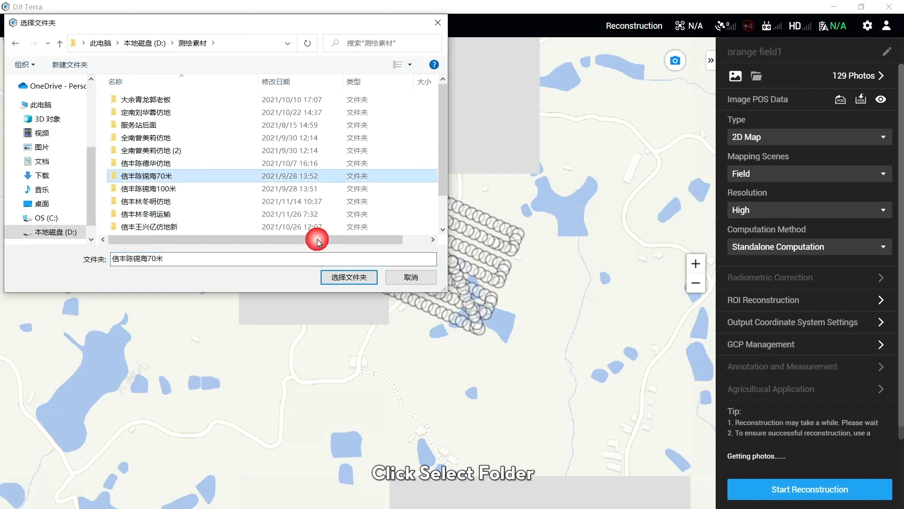
pyautogui.click(358, 278)
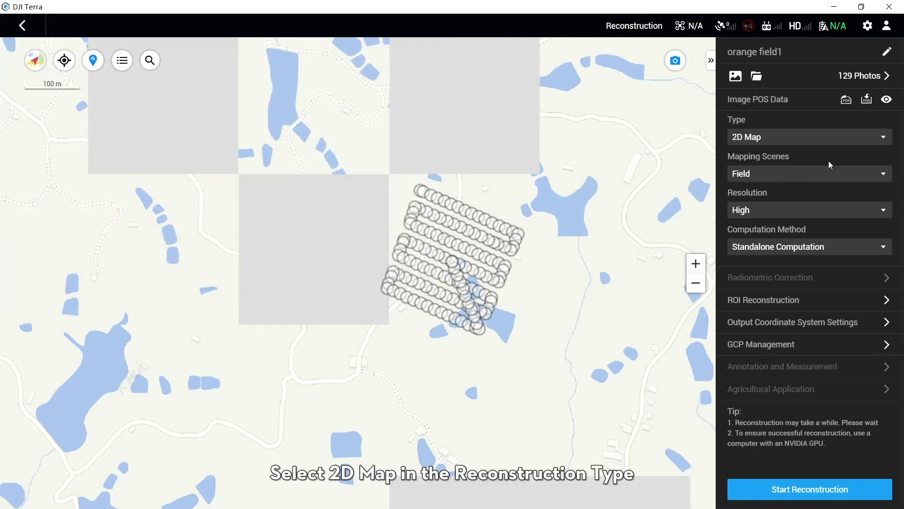
# Step: Configure the mission as a 2D Map with the Fruit Tree mapping scene and High resolution, and start the reconstruction
pyautogui.click(774, 147)
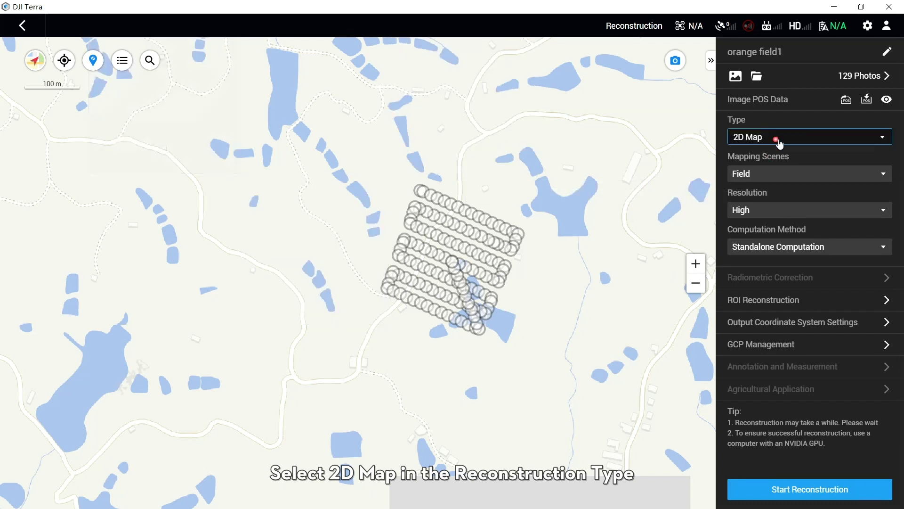
pyautogui.click(777, 151)
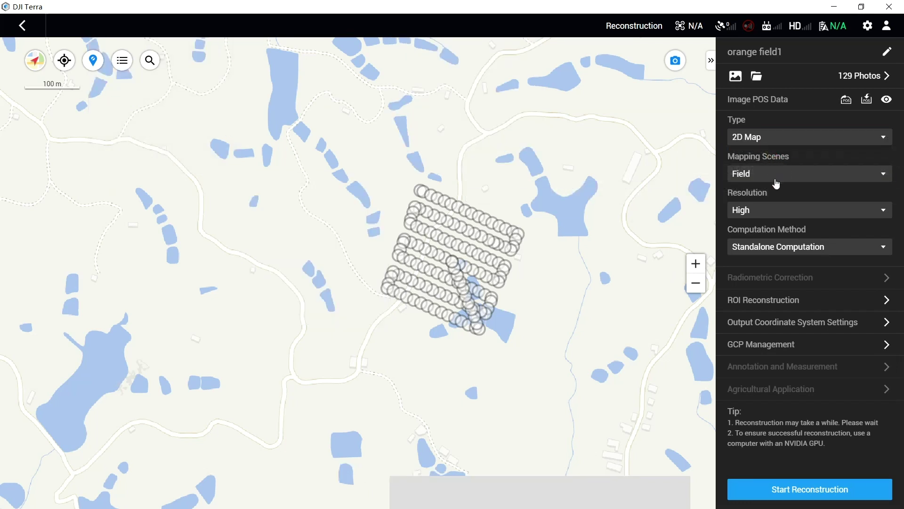
pyautogui.click(777, 177)
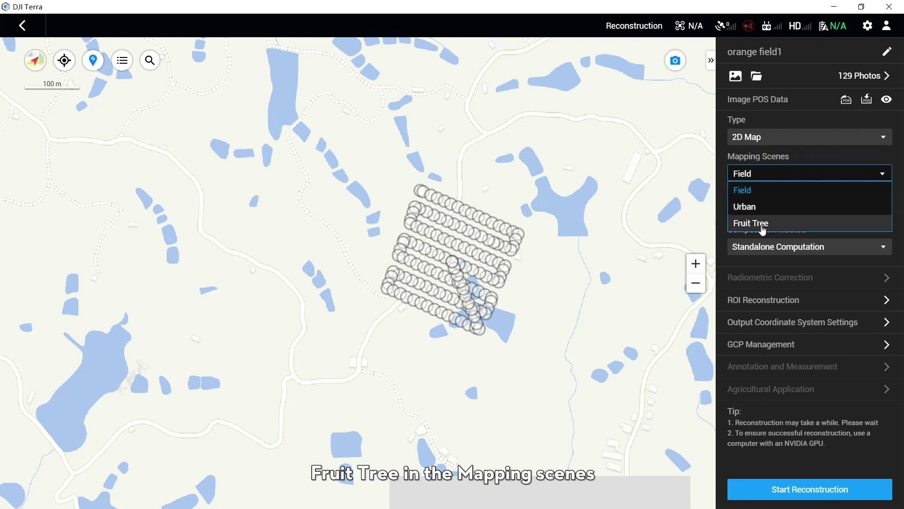
pyautogui.click(763, 224)
pyautogui.click(775, 212)
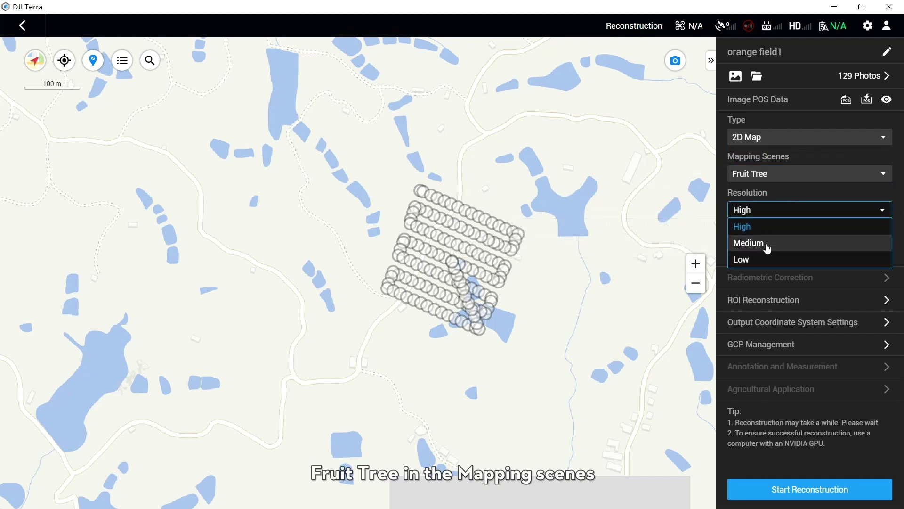
pyautogui.click(755, 229)
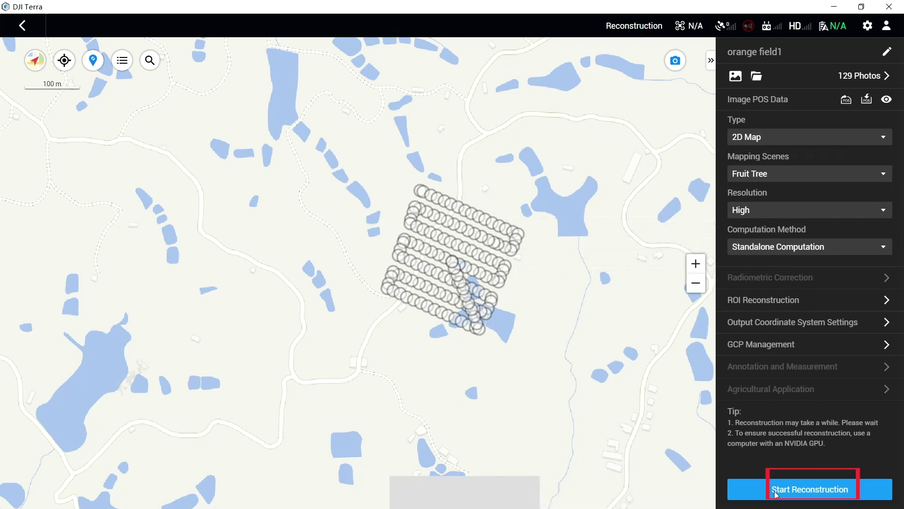
pyautogui.click(760, 498)
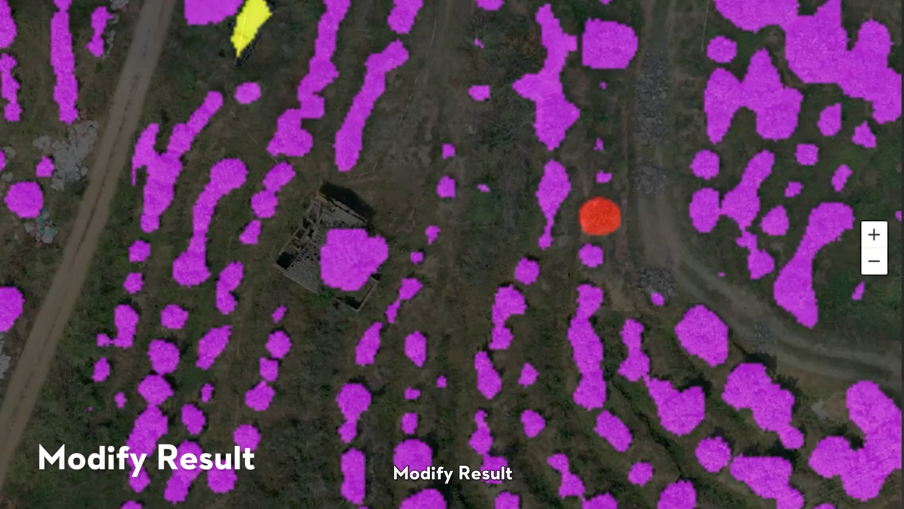
# Step: Turn on the display of the identification result and set the spraying type to Continuous Spraying
pyautogui.click(880, 189)
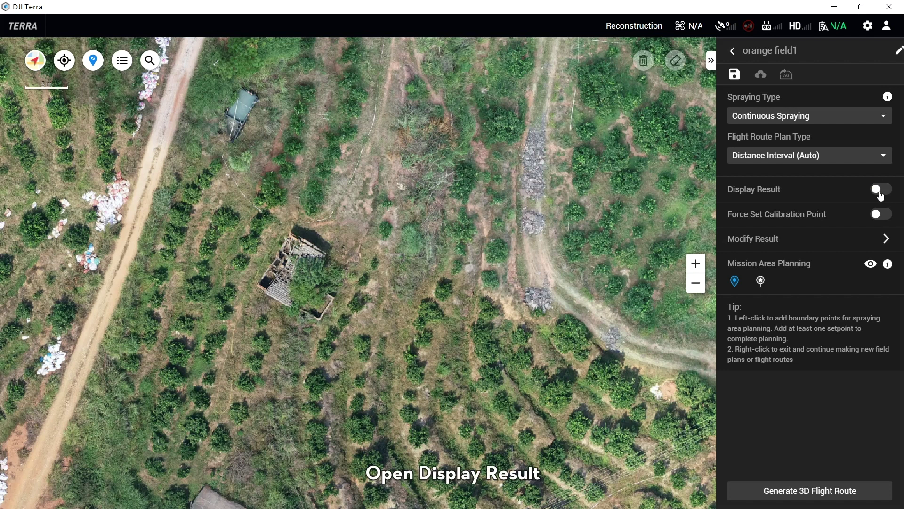
pyautogui.click(880, 190)
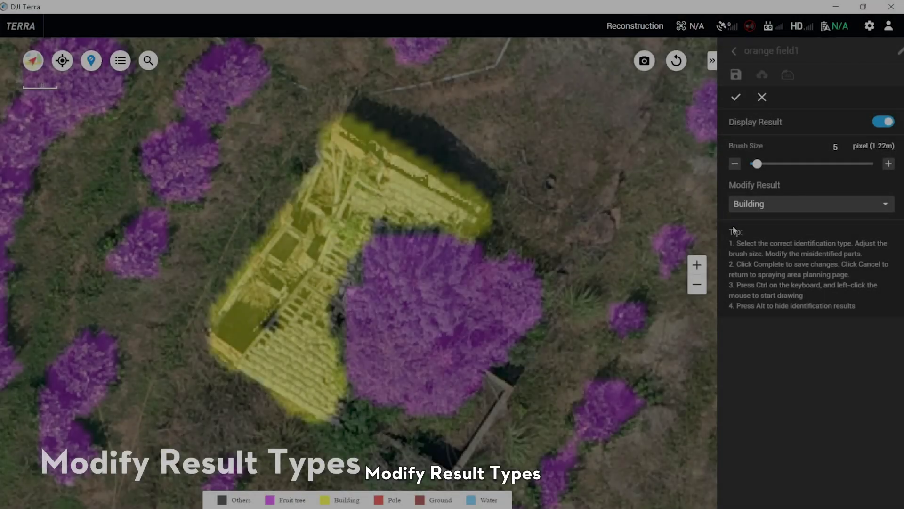
pyautogui.click(774, 118)
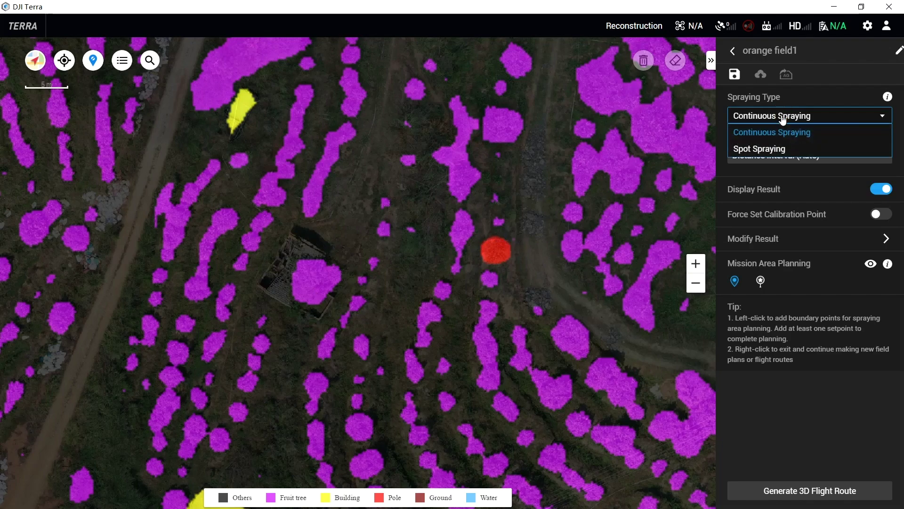
pyautogui.click(779, 134)
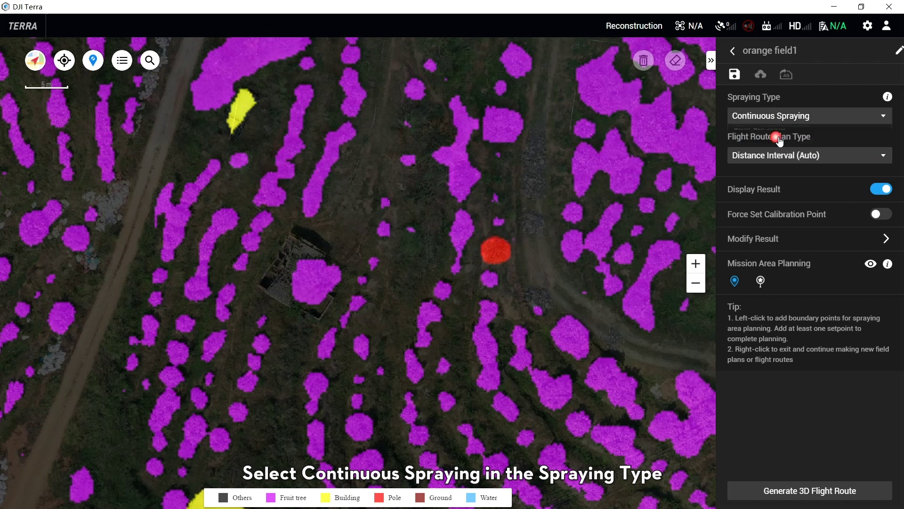
# Step: Modify the identification result by painting over the red pole area beside the dirt road as Fruit tree
pyautogui.click(799, 242)
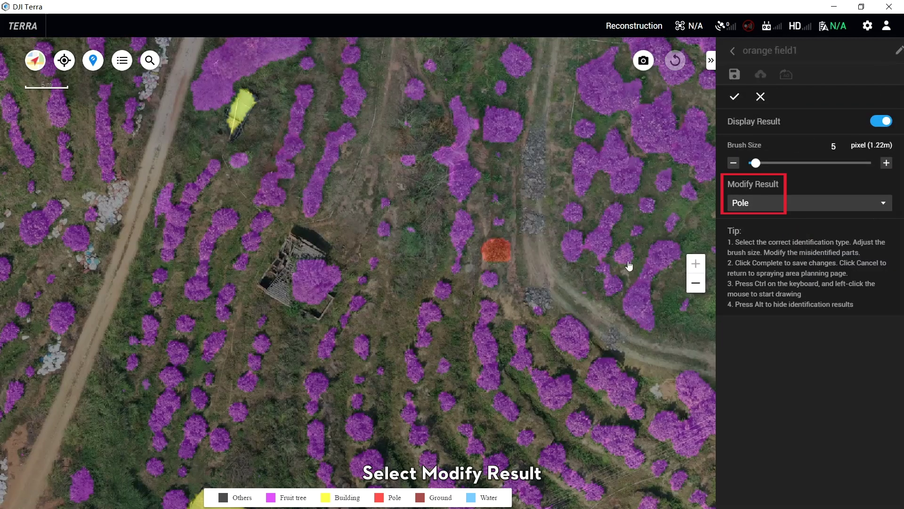
pyautogui.click(765, 205)
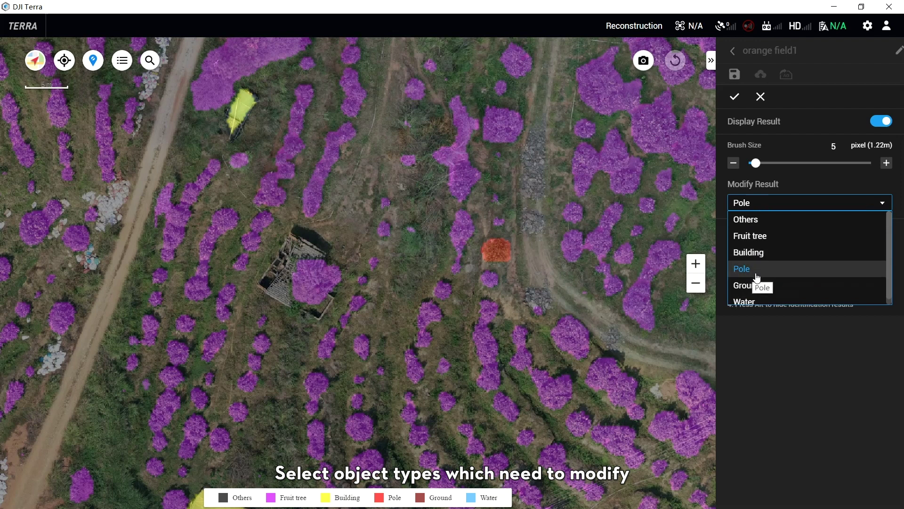
pyautogui.click(760, 245)
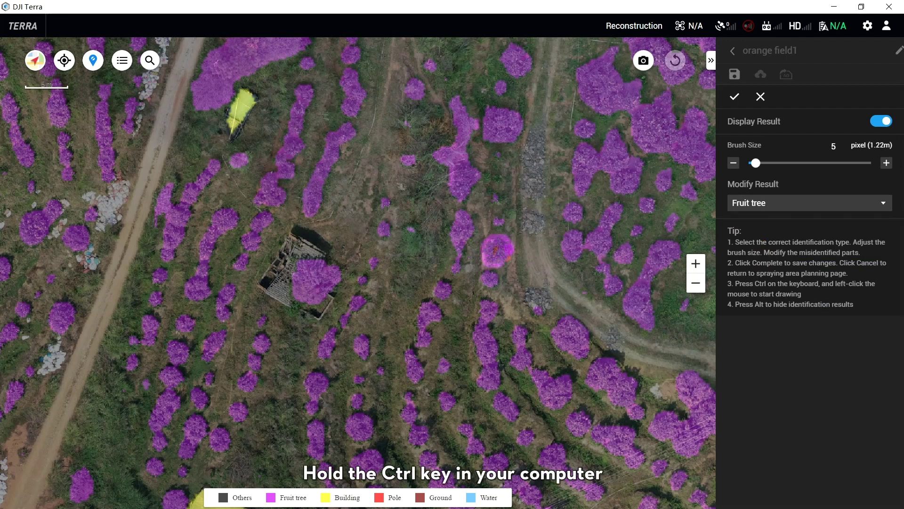
pyautogui.keyDown('ctrl'); pyautogui.click(498, 250); pyautogui.keyUp('ctrl')
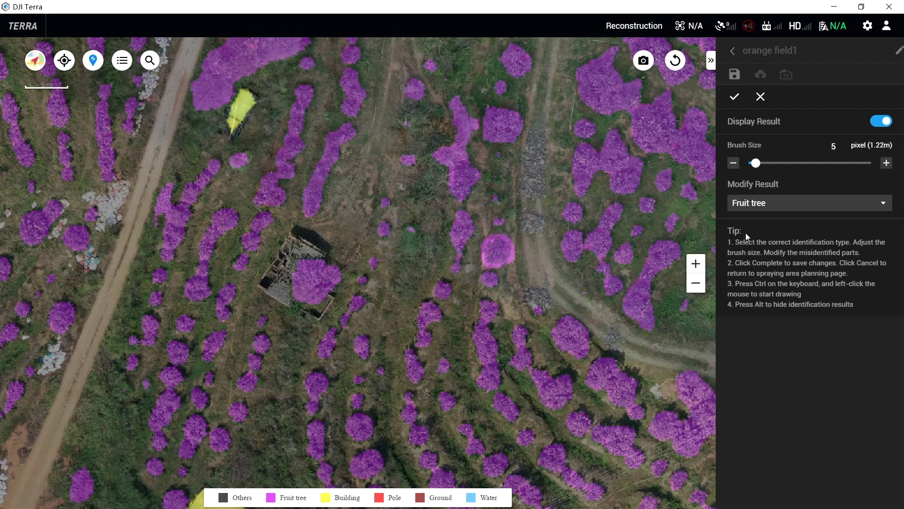
# Step: Paint the uncovered roof and walls of the ruined house as Building and save the modified identification result
pyautogui.click(768, 207)
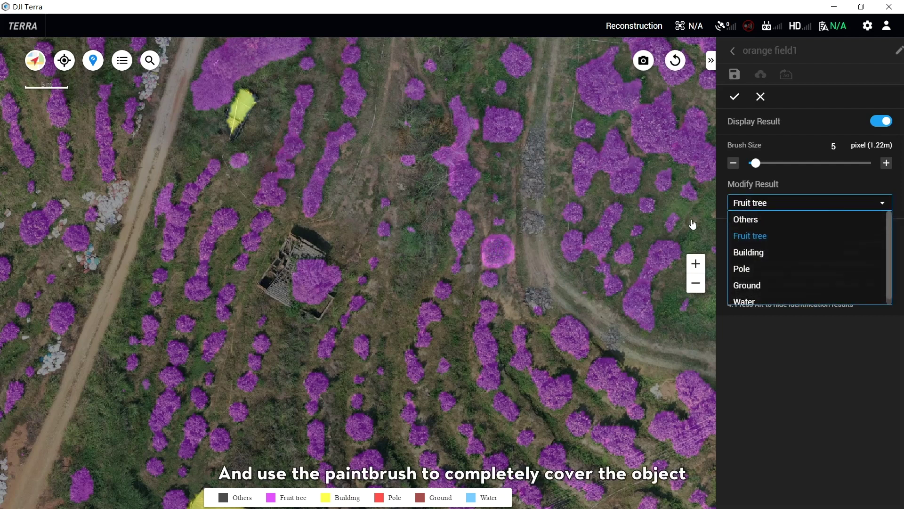
pyautogui.press('alt')
pyautogui.scroll(5, 283, 267)
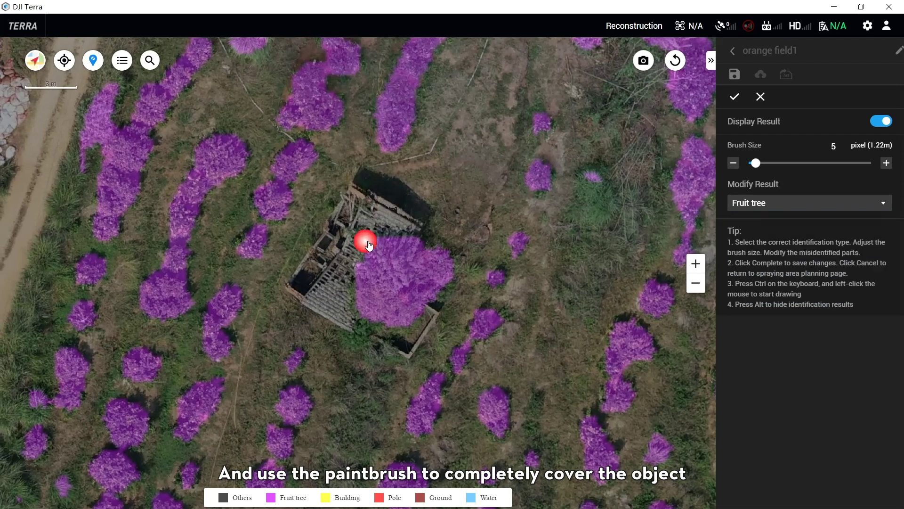
pyautogui.press('alt')
pyautogui.click(759, 203)
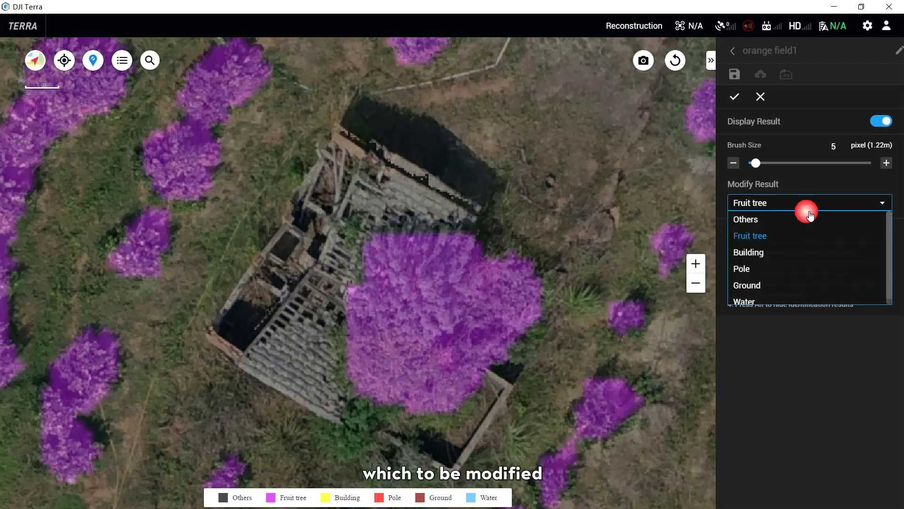
pyautogui.click(759, 253)
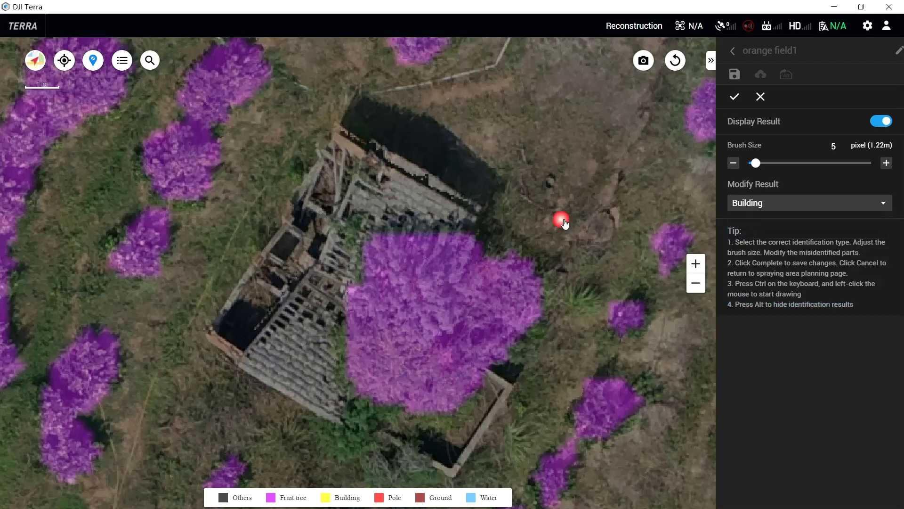
pyautogui.moveTo(450, 218)
pyautogui.mouseDown()
pyautogui.moveTo(468, 216)
pyautogui.moveTo(372, 146)
pyautogui.moveTo(347, 141)
pyautogui.moveTo(342, 174)
pyautogui.moveTo(401, 203)
pyautogui.moveTo(369, 181)
pyautogui.moveTo(319, 205)
pyautogui.moveTo(234, 331)
pyautogui.moveTo(318, 396)
pyautogui.moveTo(301, 325)
pyautogui.moveTo(315, 277)
pyautogui.moveTo(348, 224)
pyautogui.mouseUp()
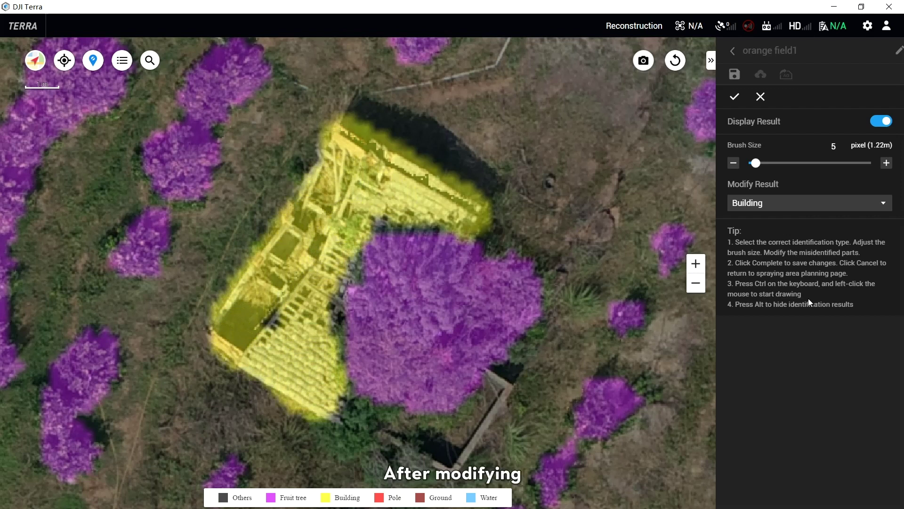
pyautogui.click(735, 96)
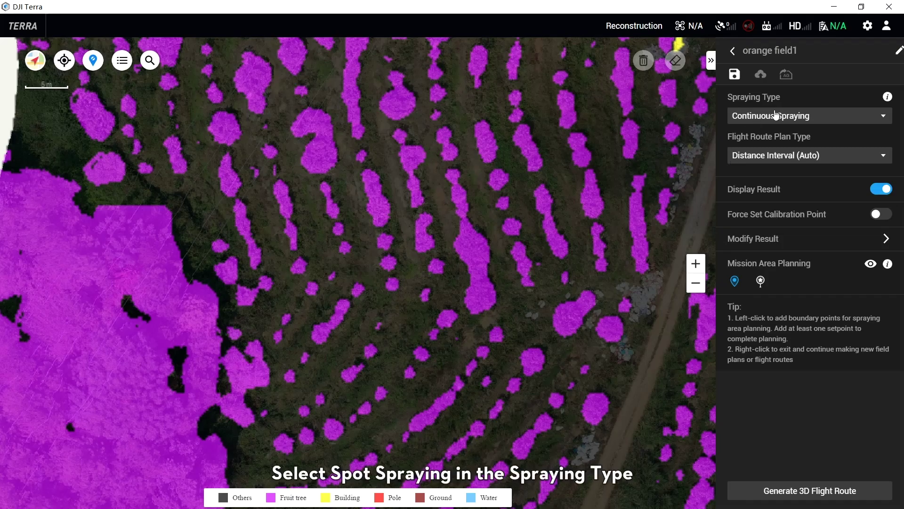
# Step: Switch the spraying type to Spot Spraying, delete one spraying point in a central tree row, and save the modified result
pyautogui.click(777, 118)
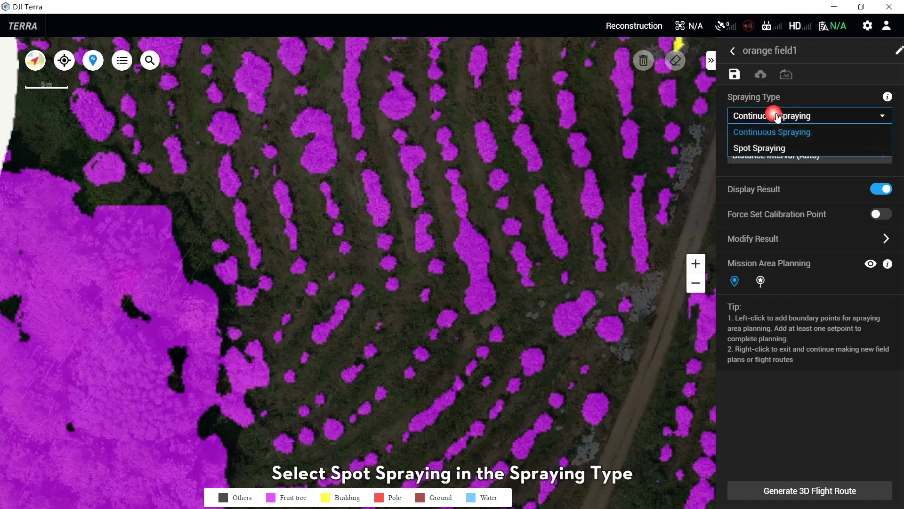
pyautogui.click(769, 149)
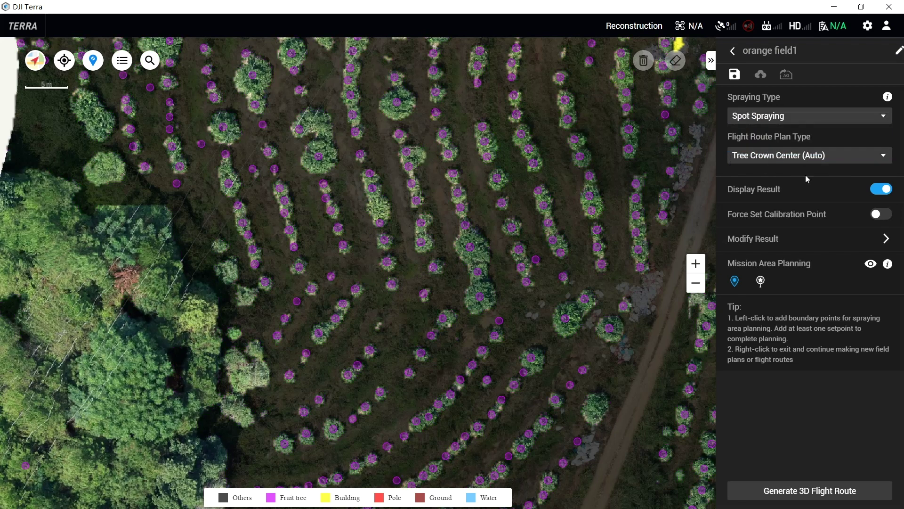
pyautogui.click(807, 241)
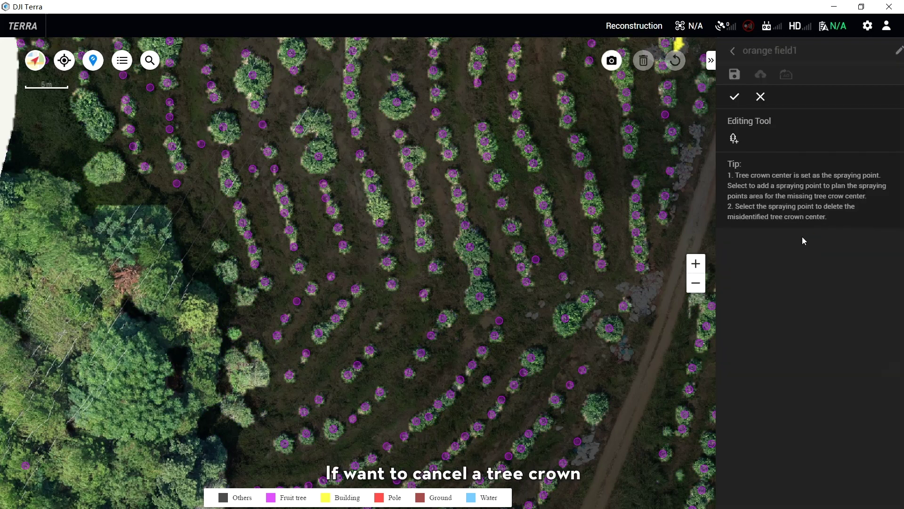
pyautogui.click(735, 140)
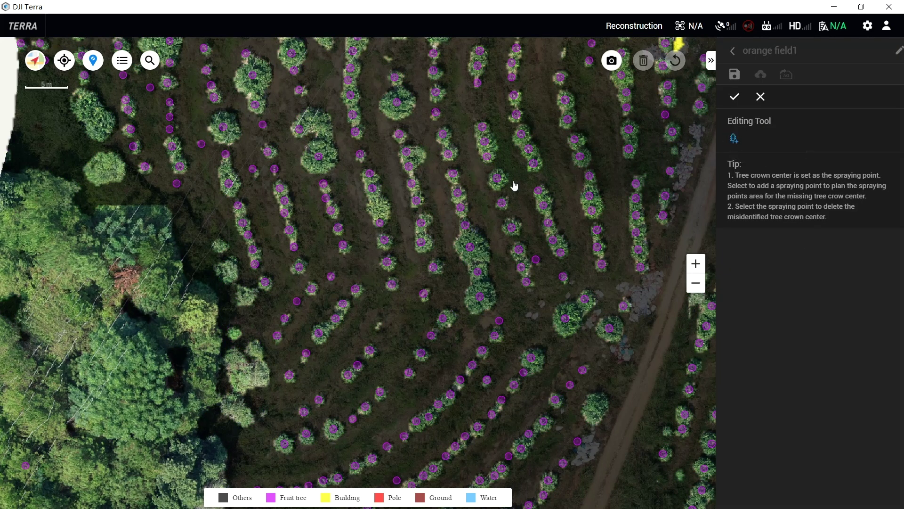
pyautogui.click(459, 193)
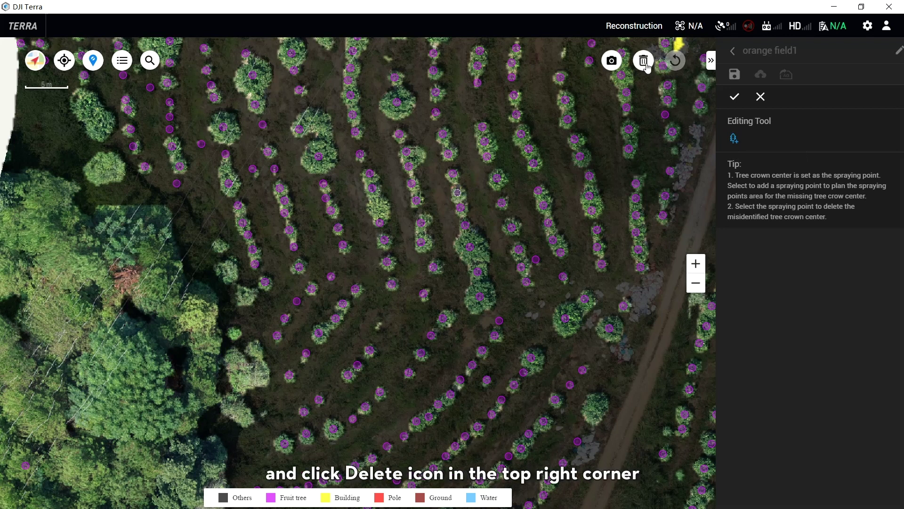
pyautogui.click(644, 63)
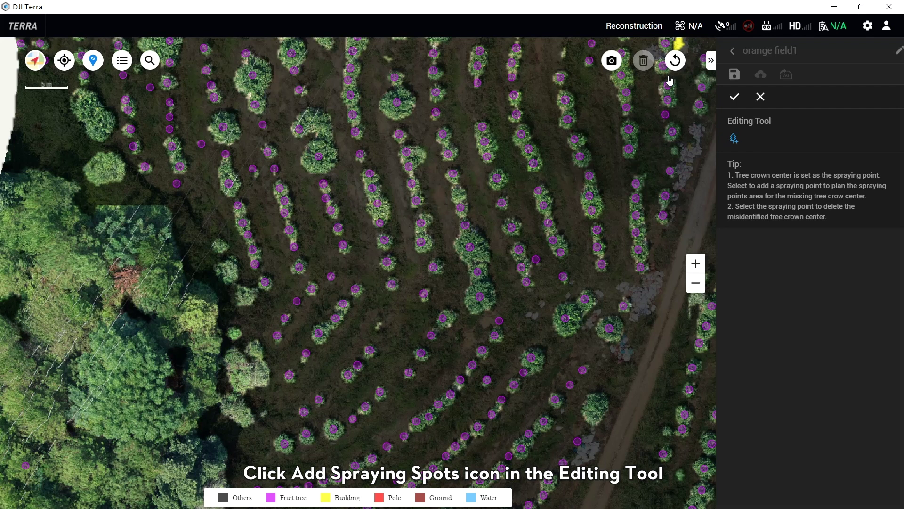
pyautogui.click(735, 98)
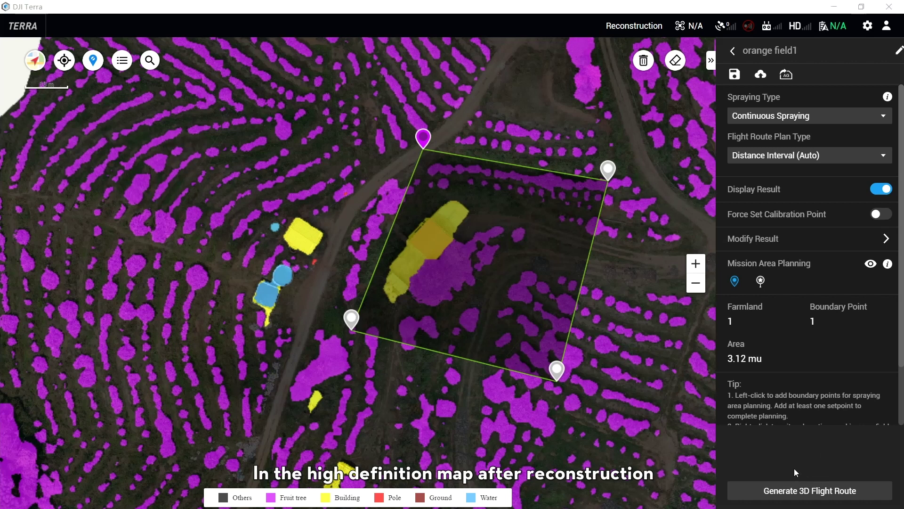
# Step: Generate the 3D flight route for the four-point area around the ruined house and examine it in the 3D view
pyautogui.click(822, 491)
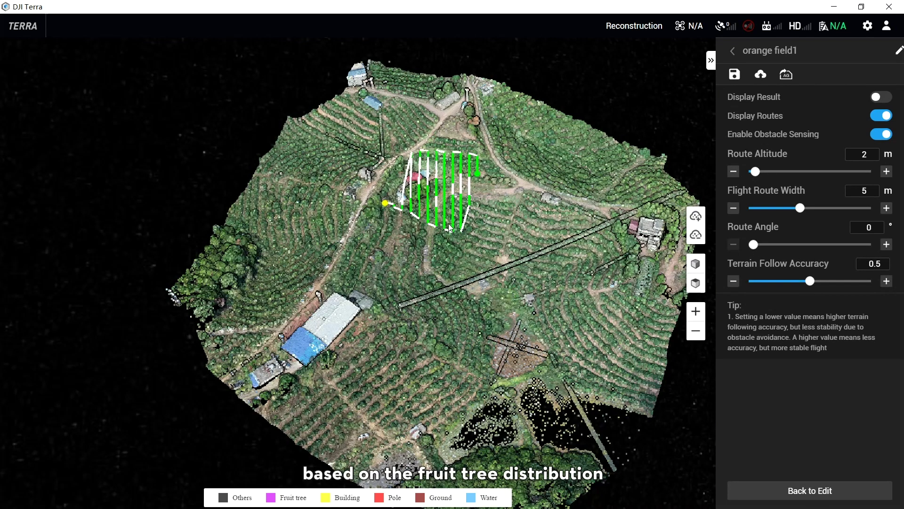
pyautogui.scroll(3, 459, 207)
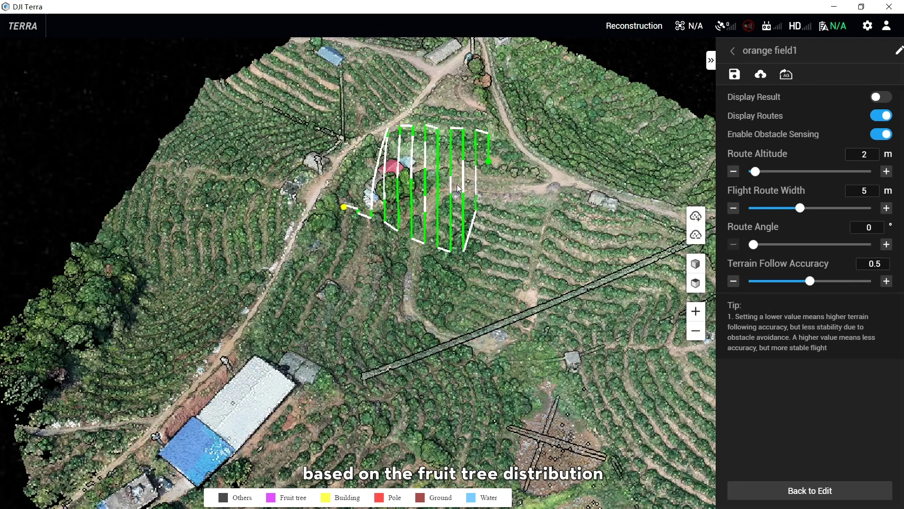
pyautogui.scroll(2, 442, 176)
pyautogui.moveTo(445, 188)
pyautogui.mouseDown()
pyautogui.moveTo(462, 301)
pyautogui.moveTo(482, 312)
pyautogui.moveTo(523, 311)
pyautogui.moveTo(577, 263)
pyautogui.moveTo(607, 210)
pyautogui.moveTo(541, 230)
pyautogui.moveTo(360, 232)
pyautogui.mouseUp()
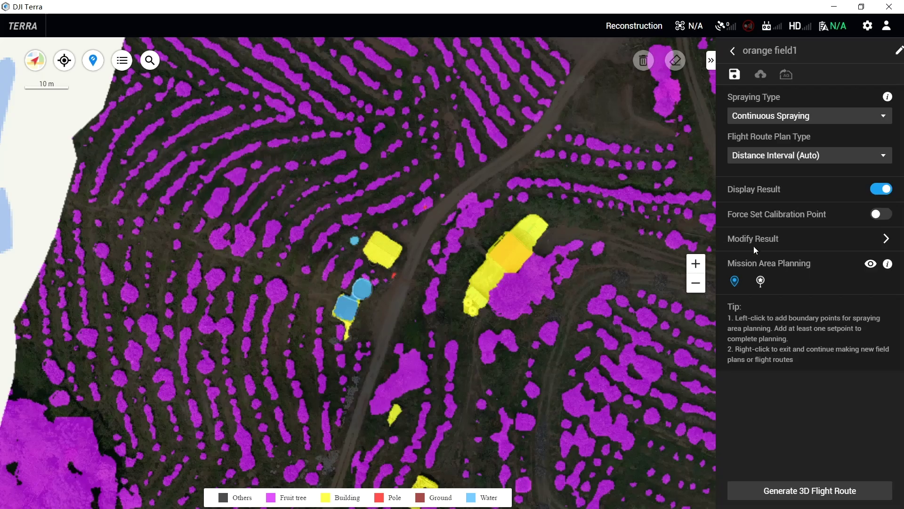
# Step: Set the spraying type to Continuous Spraying and the flight route plan type to Distance Interval (Auto)
pyautogui.click(817, 123)
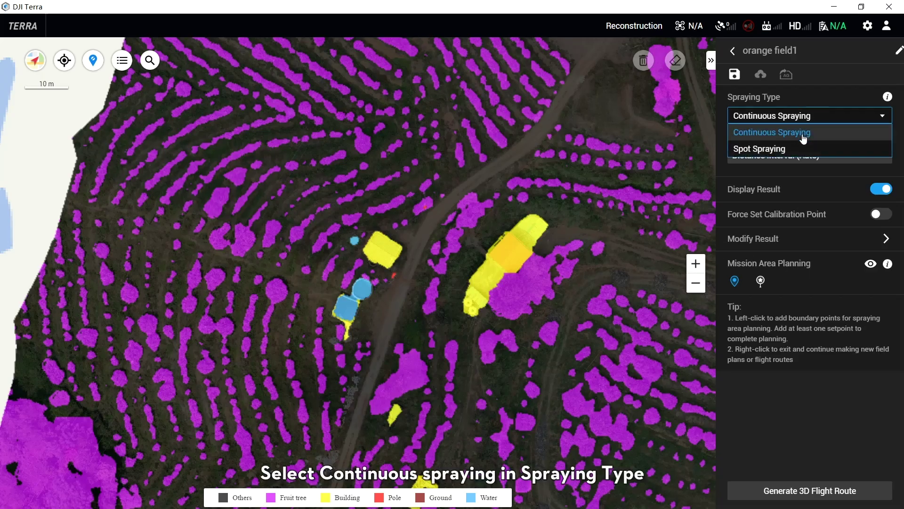
pyautogui.click(804, 137)
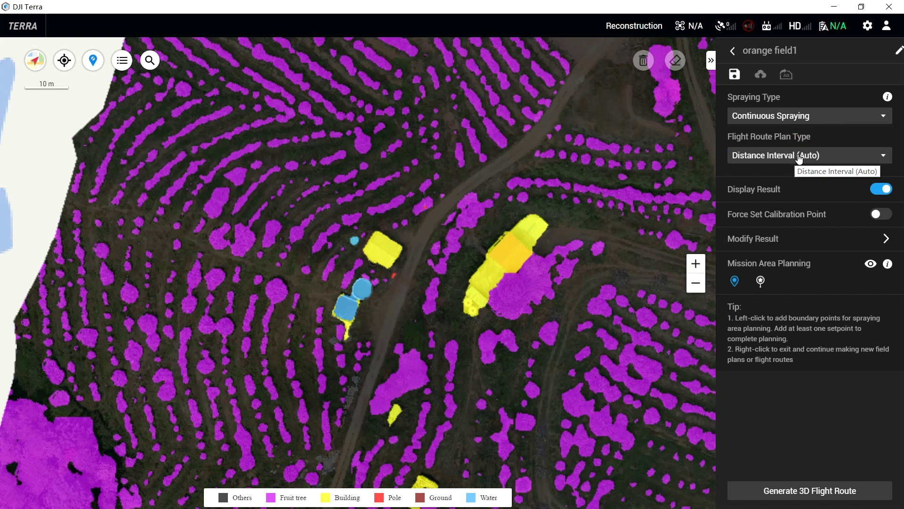
pyautogui.click(798, 156)
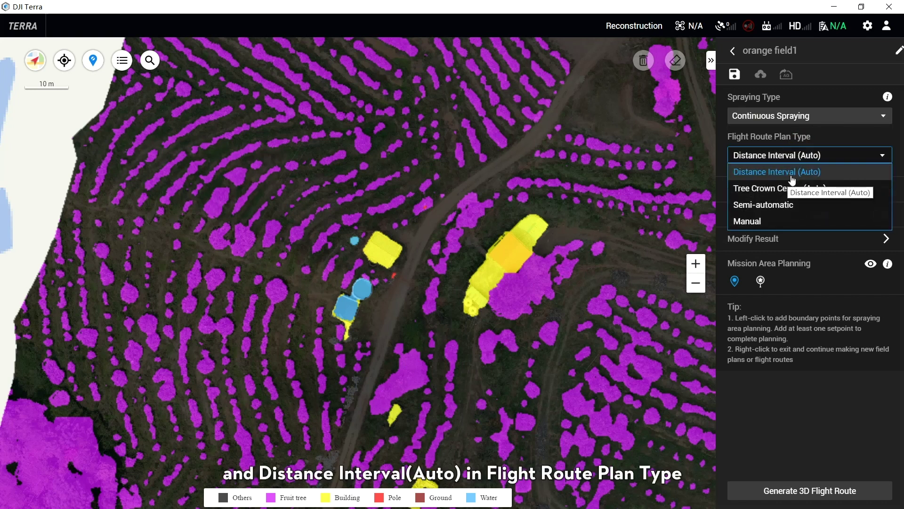
pyautogui.click(793, 174)
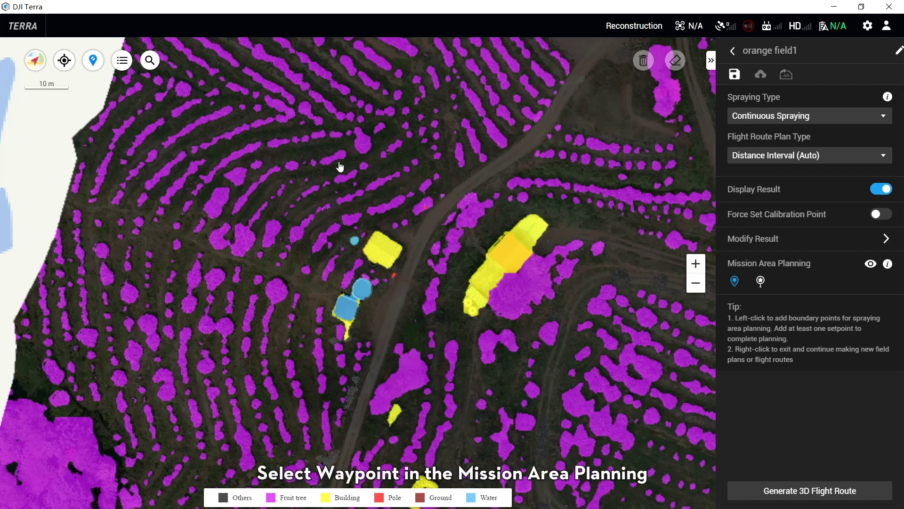
# Step: Outline a four-point mission area around the small building and water tanks, extending across the dirt road
pyautogui.click(466, 200)
pyautogui.click(409, 370)
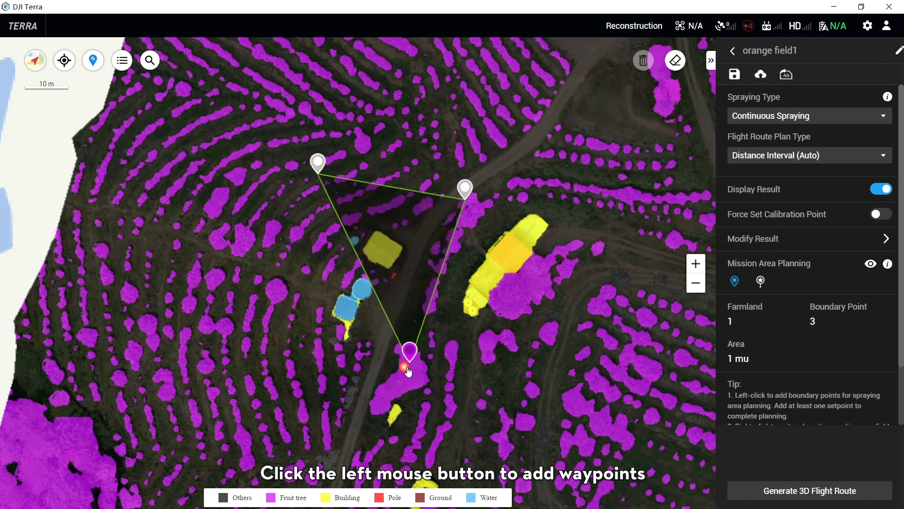
pyautogui.click(259, 326)
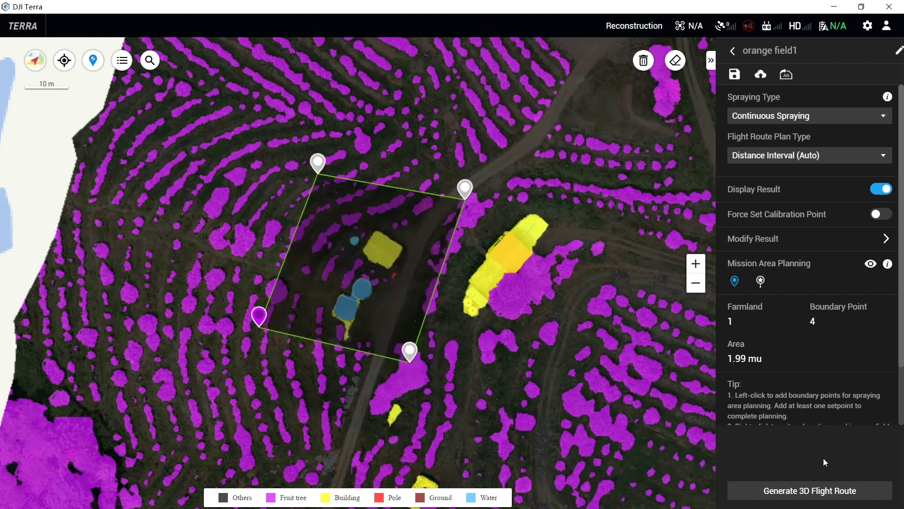
# Step: Add one calibration point on the open dirt road just outside the mission area's upper corner
pyautogui.click(761, 282)
pyautogui.scroll(8, 476, 186)
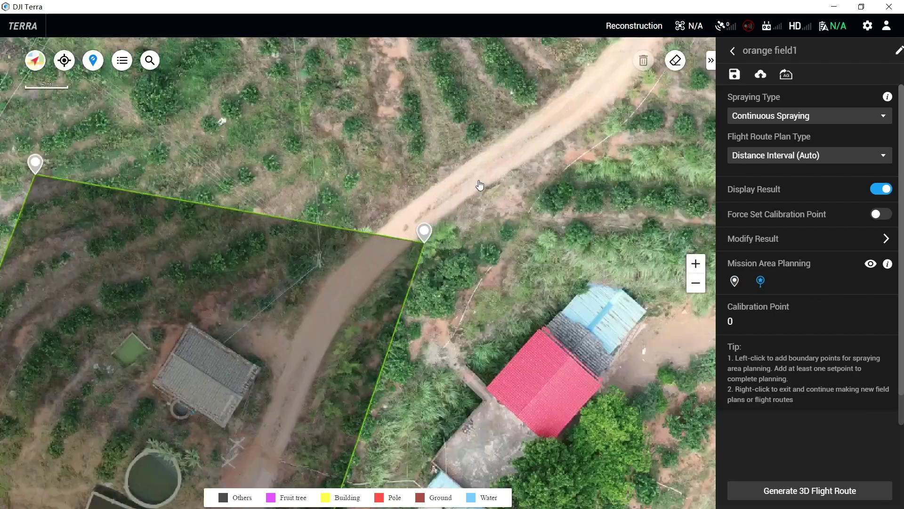
pyautogui.scroll(2, 361, 263)
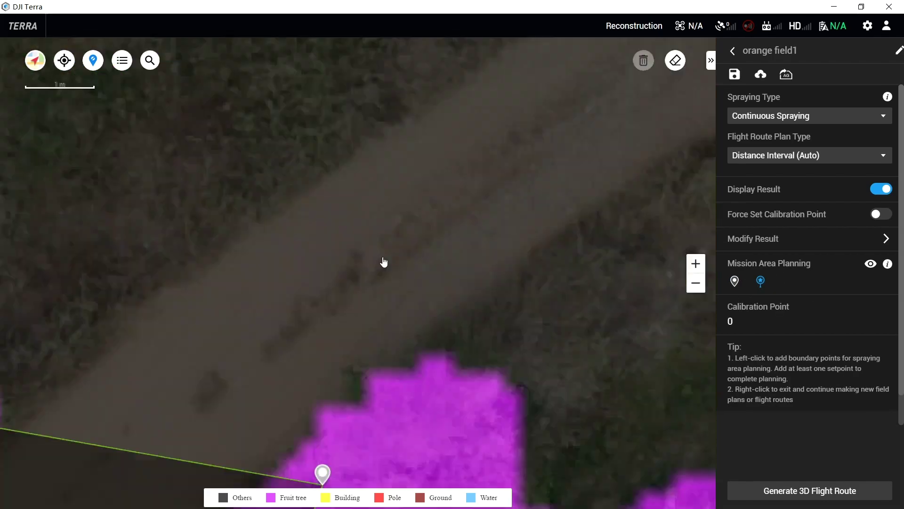
pyautogui.click(383, 245)
pyautogui.scroll(-8, 424, 276)
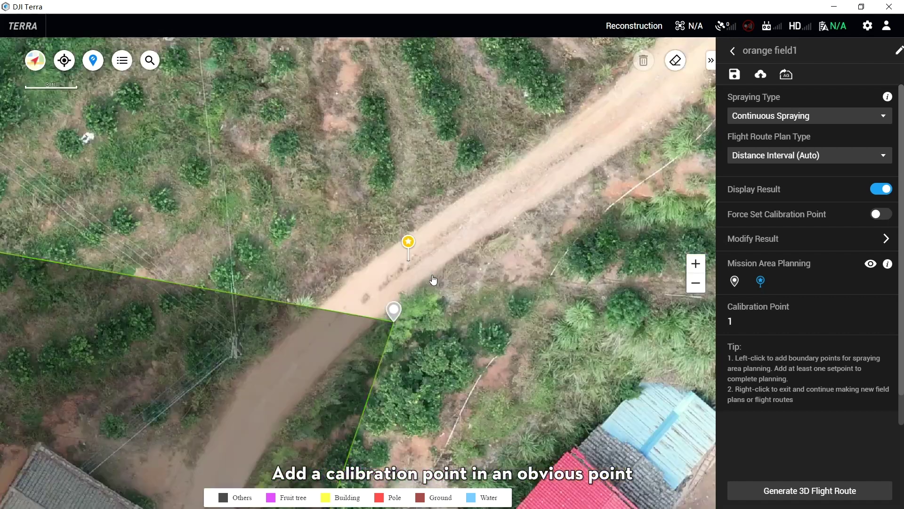
pyautogui.moveTo(484, 267); pyautogui.dragTo(553, 129)
pyautogui.scroll(-2, 462, 232)
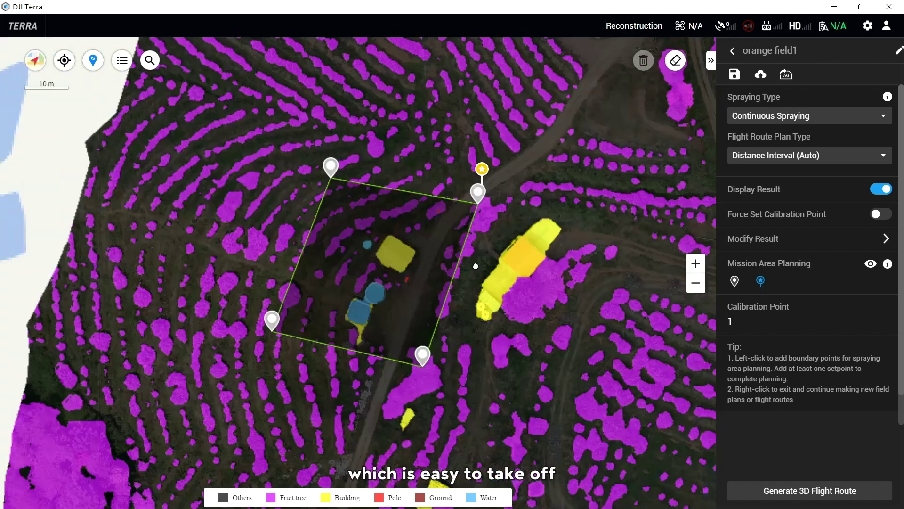
pyautogui.moveTo(508, 305); pyautogui.dragTo(513, 292)
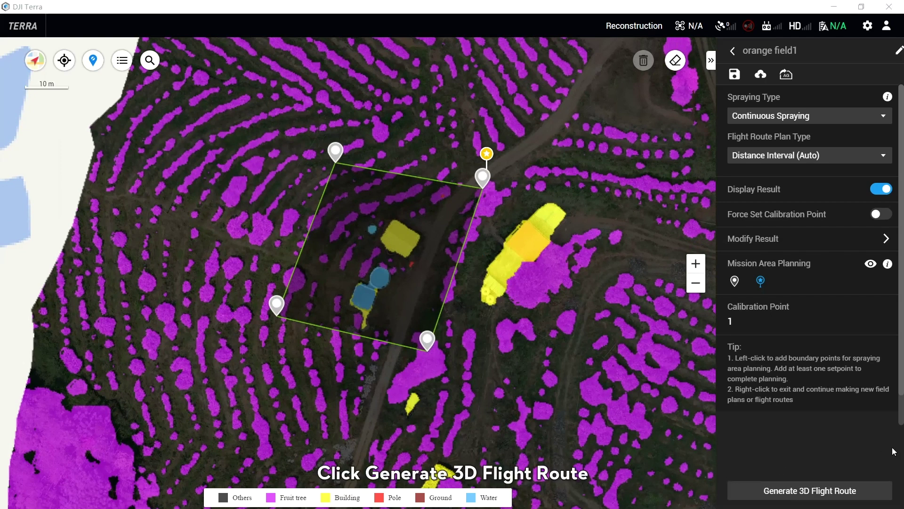
# Step: Generate the 3D flight route, turn on Display Result, and switch Display Routes off and back on
pyautogui.click(801, 490)
pyautogui.click(882, 98)
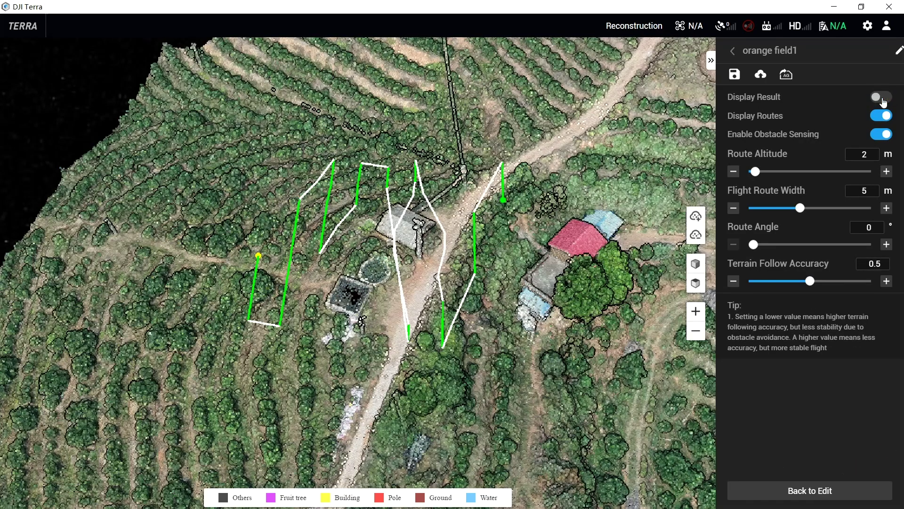
pyautogui.click(882, 98)
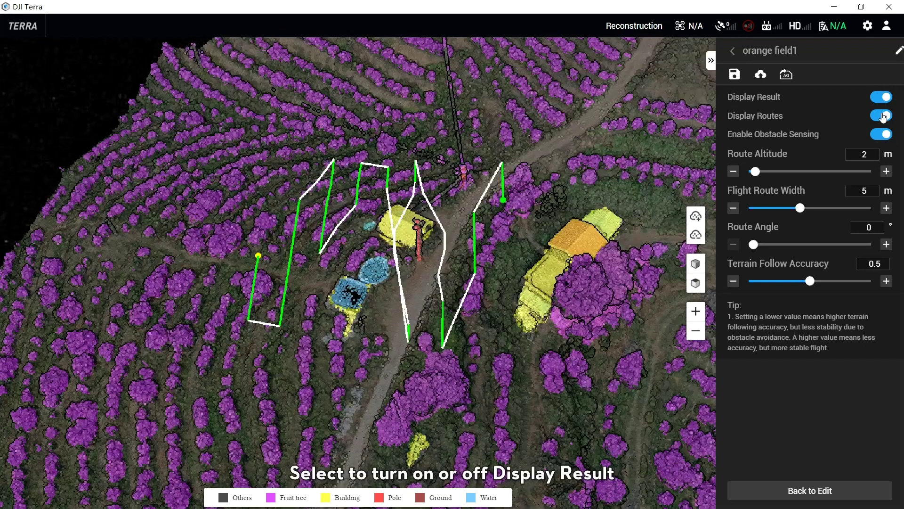
pyautogui.click(882, 116)
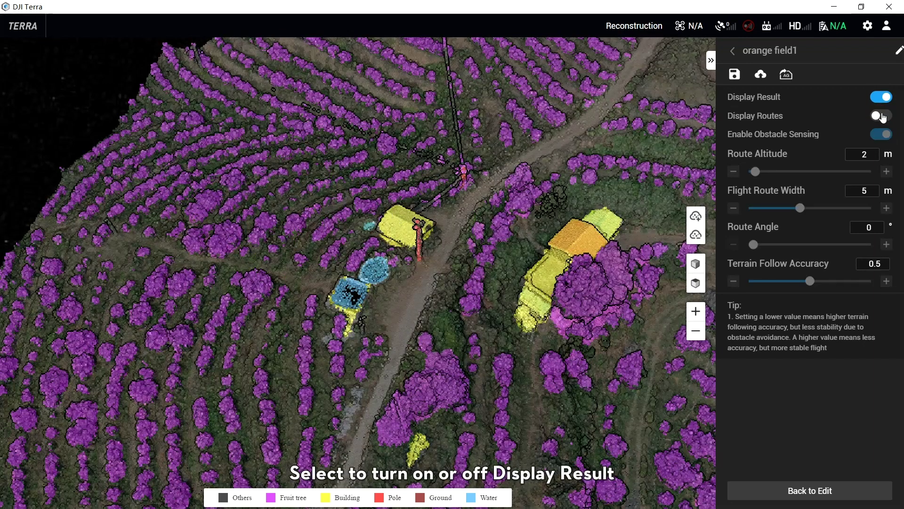
pyautogui.click(881, 116)
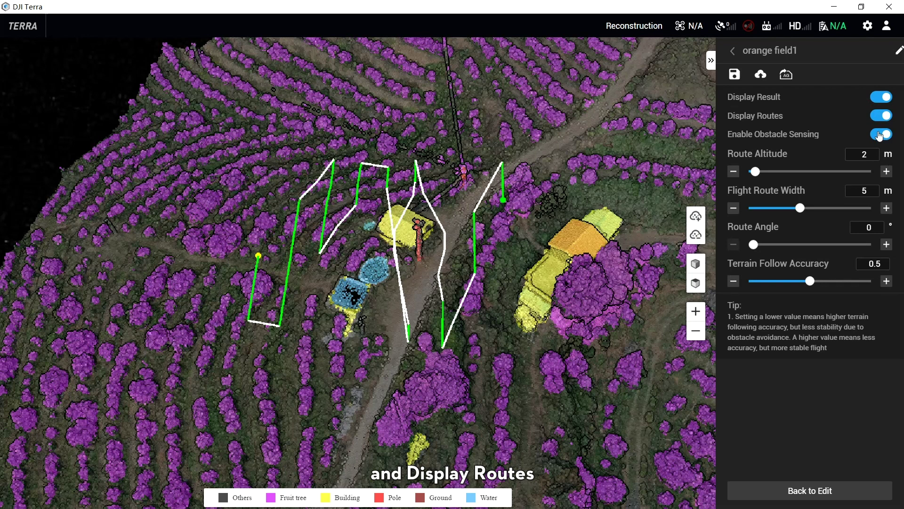
# Step: Turn obstacle sensing off to compare the flight route without it, and turn it back on
pyautogui.click(886, 135)
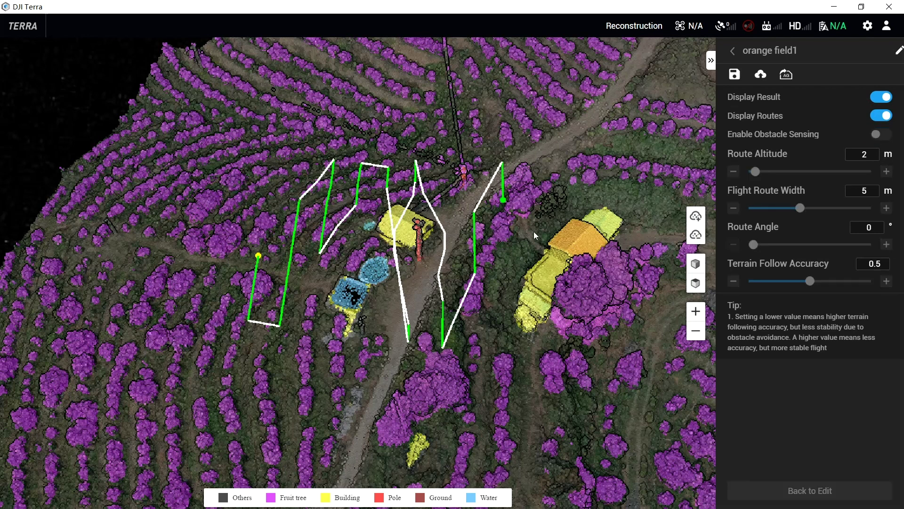
pyautogui.moveTo(512, 247); pyautogui.dragTo(511, 214)
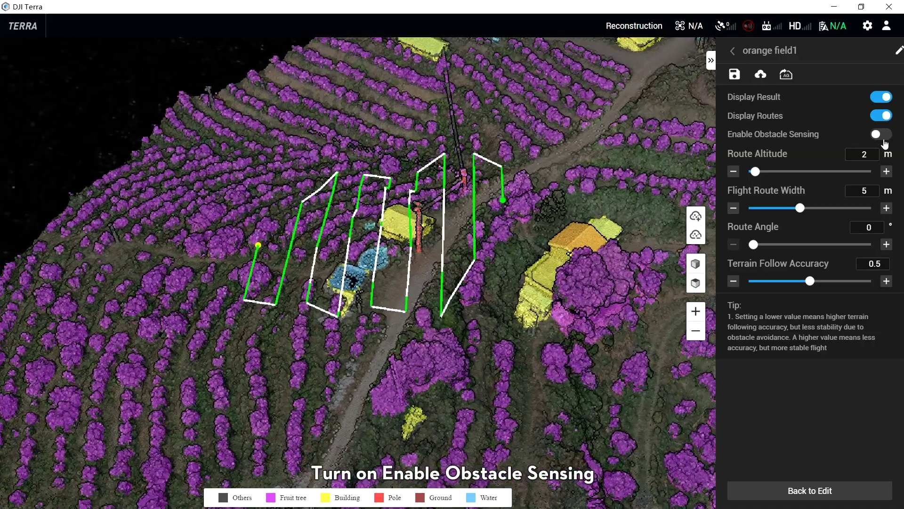
pyautogui.click(887, 136)
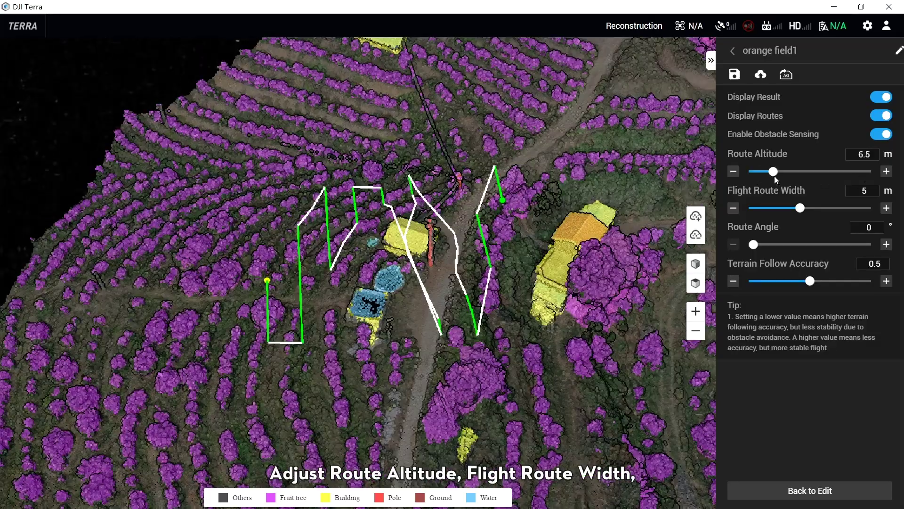
# Step: Try a route altitude of 6.5 m, examine the route in 3D, and set the altitude to 2.5 m
pyautogui.click(775, 175)
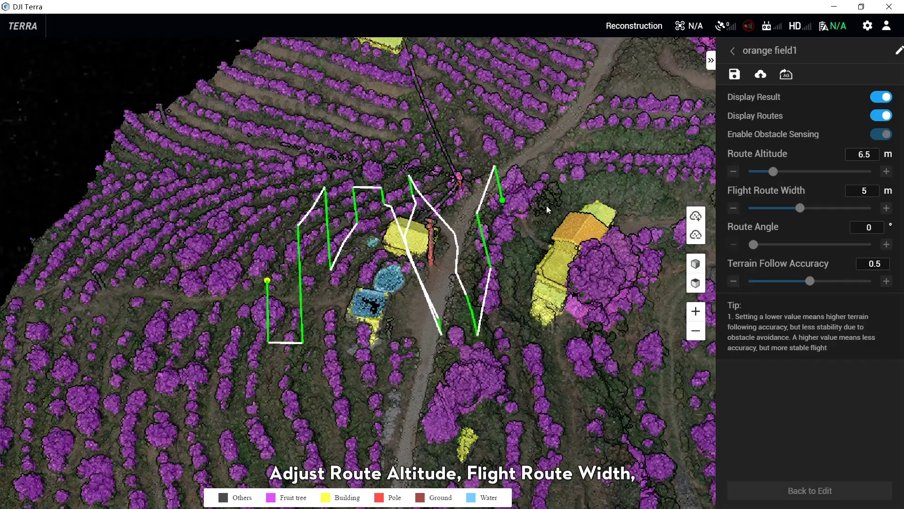
pyautogui.moveTo(659, 160); pyautogui.dragTo(536, 167)
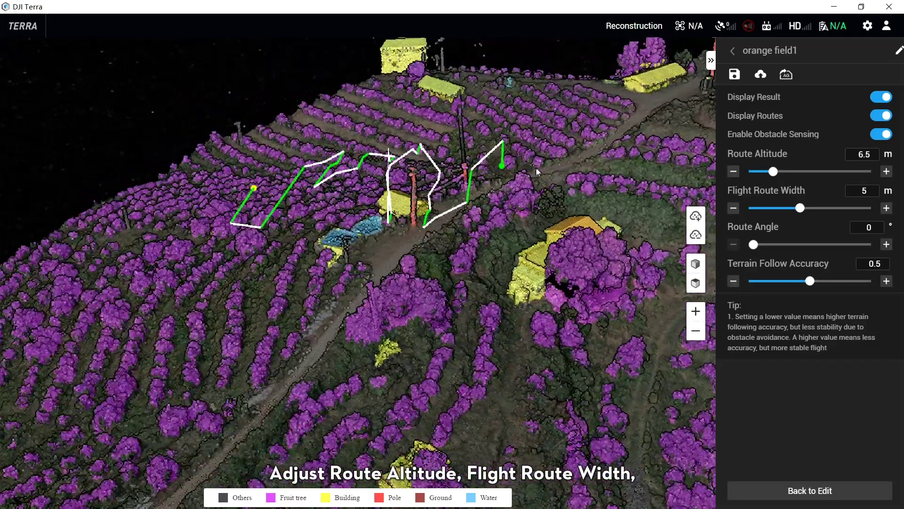
pyautogui.moveTo(761, 177); pyautogui.dragTo(757, 175)
pyautogui.moveTo(499, 225); pyautogui.dragTo(563, 213)
pyautogui.moveTo(590, 253); pyautogui.dragTo(801, 208)
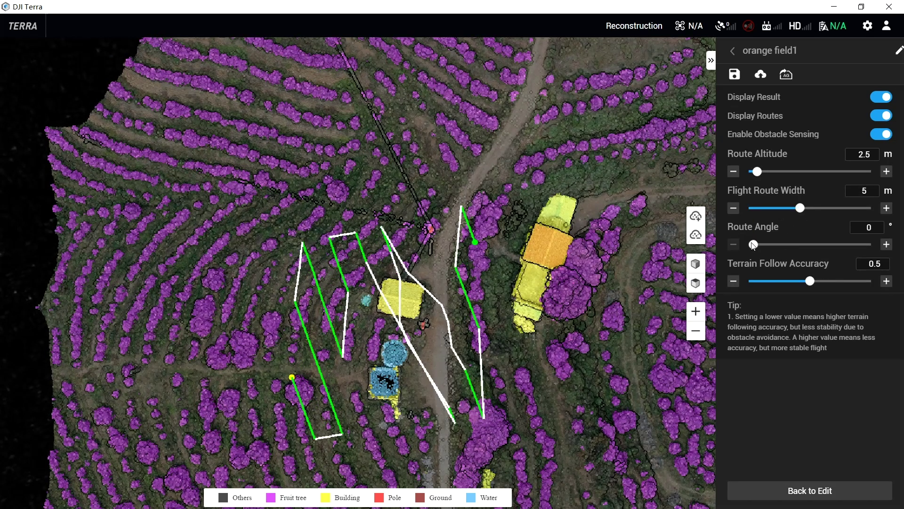
# Step: Set the route angle to 41° and the terrain follow accuracy to 0
pyautogui.moveTo(764, 245); pyautogui.dragTo(766, 244)
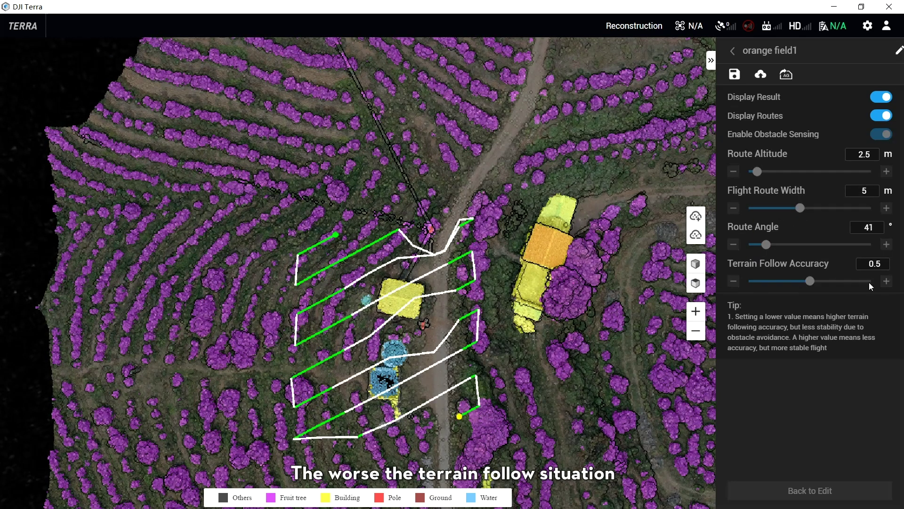
pyautogui.moveTo(810, 281); pyautogui.dragTo(754, 281)
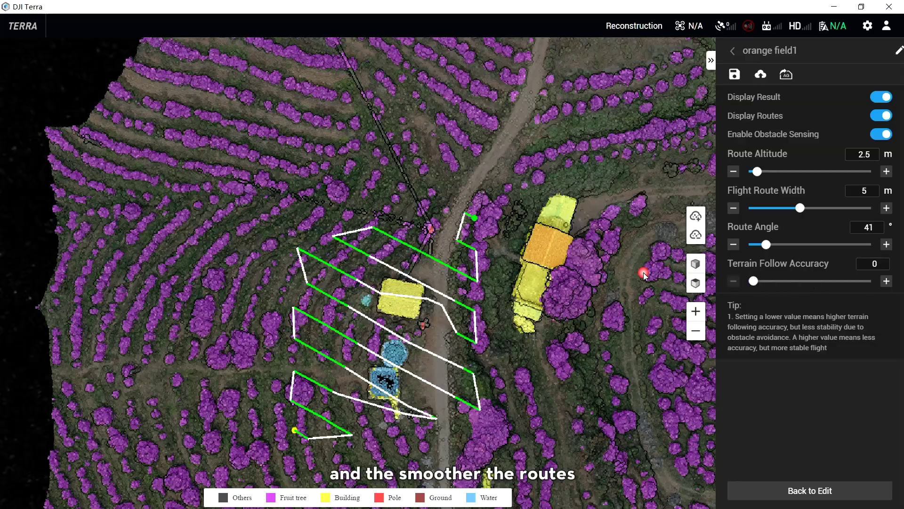
pyautogui.moveTo(605, 198); pyautogui.dragTo(504, 190)
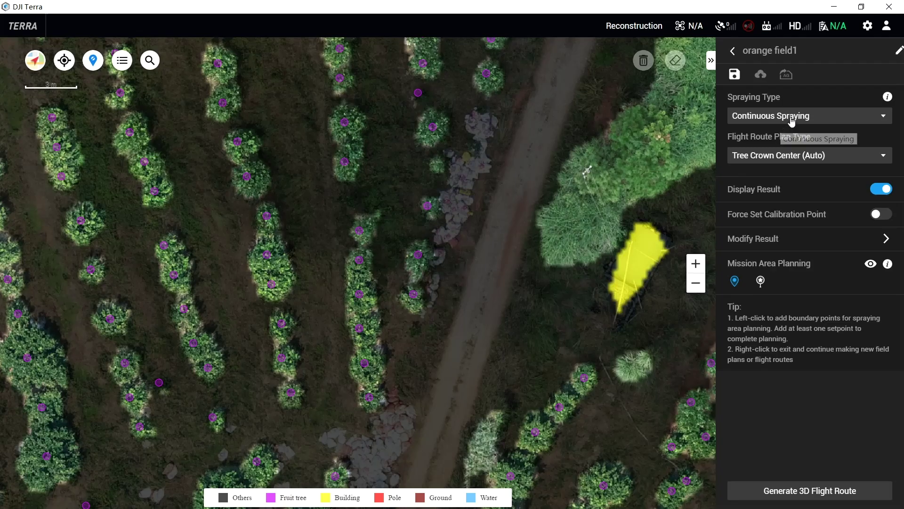
# Step: Select Continuous Spraying as the spraying type and Tree Crown Center (Auto) as the flight route plan type
pyautogui.click(793, 121)
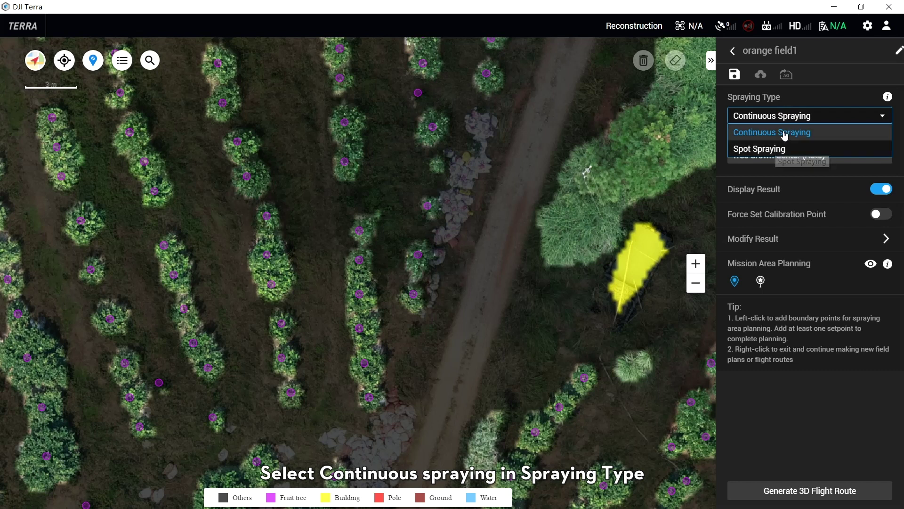
pyautogui.click(784, 134)
pyautogui.click(798, 121)
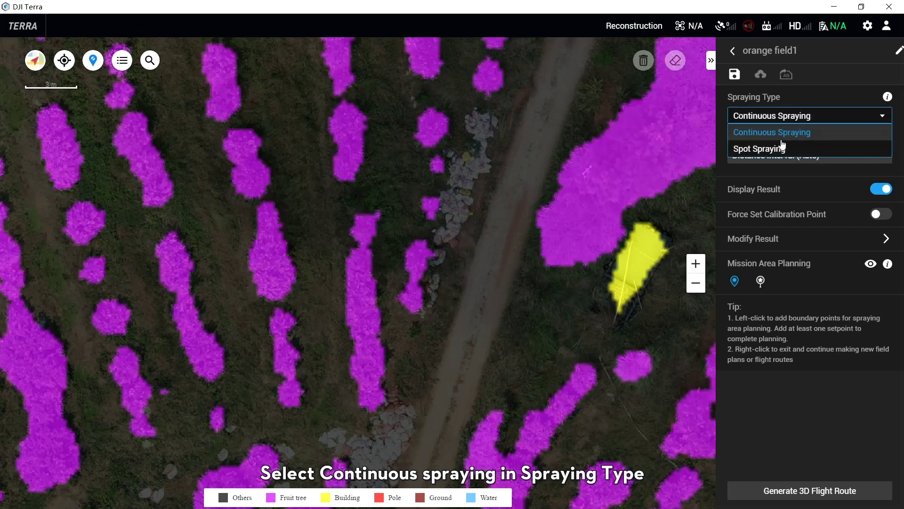
pyautogui.click(792, 119)
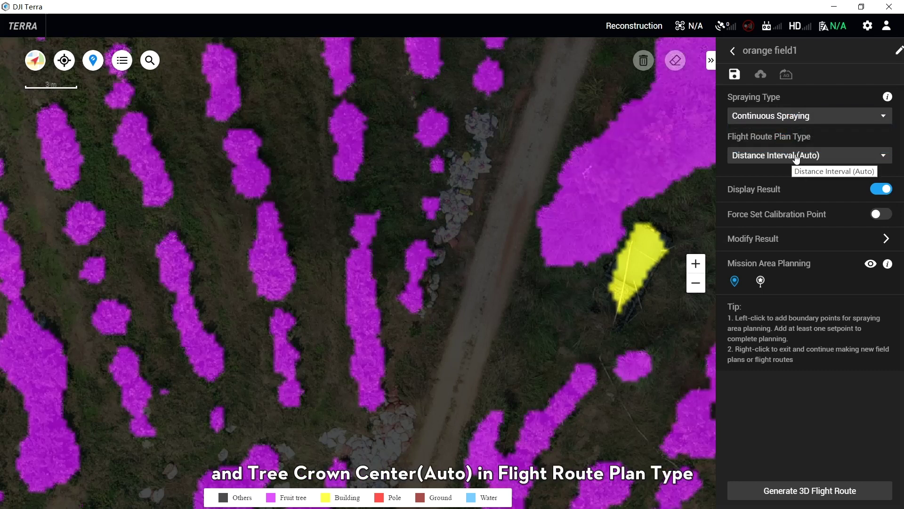
pyautogui.click(796, 158)
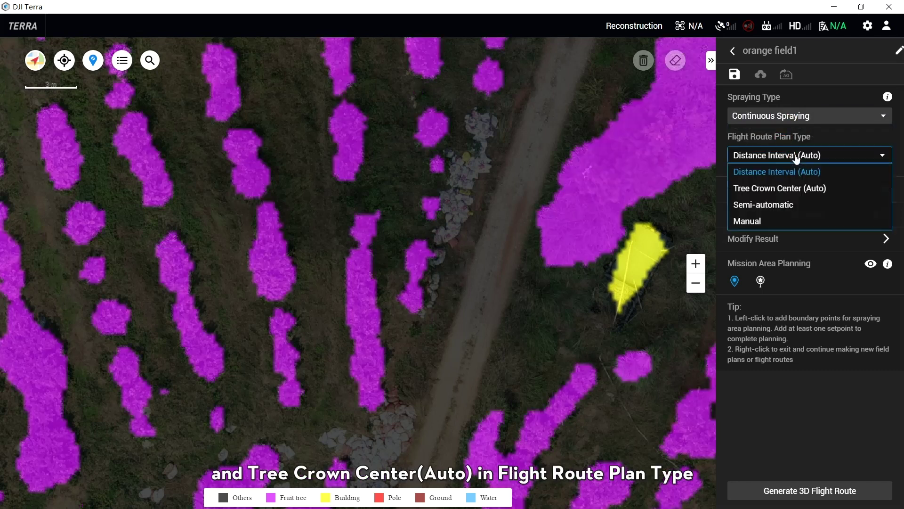
pyautogui.click(786, 189)
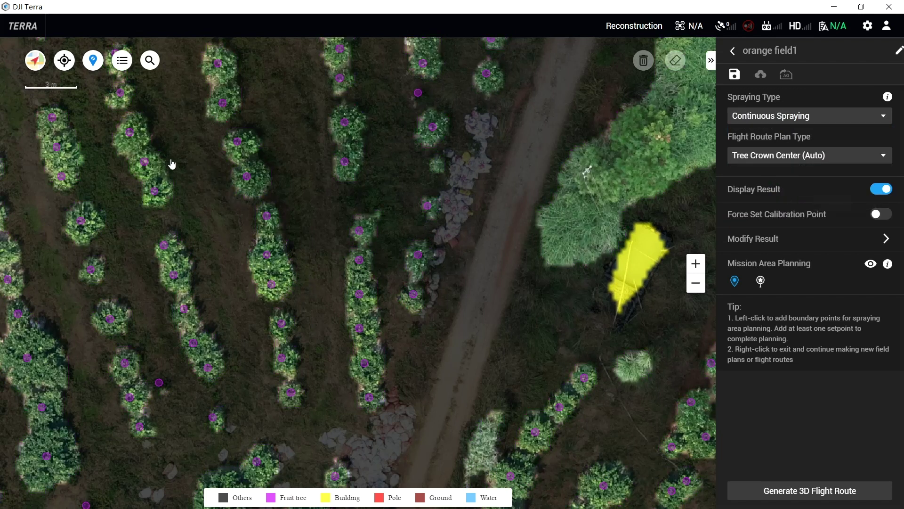
# Step: Outline a four-point mission area around the fruit tree rows west of the dirt road
pyautogui.click(737, 281)
pyautogui.click(104, 123)
pyautogui.click(268, 78)
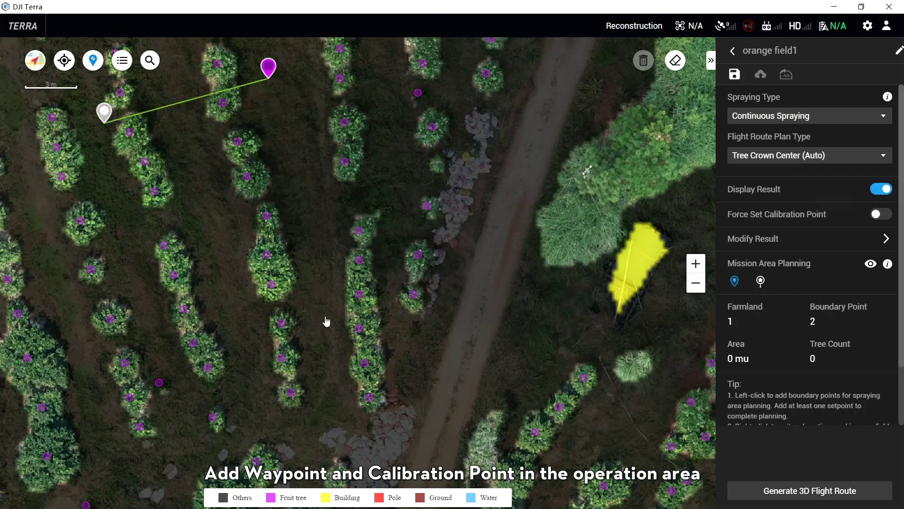
pyautogui.click(322, 362)
pyautogui.click(191, 384)
# Step: Add a calibration point on the dirt road beside the tree-row area and generate the 3D flight route
pyautogui.click(760, 281)
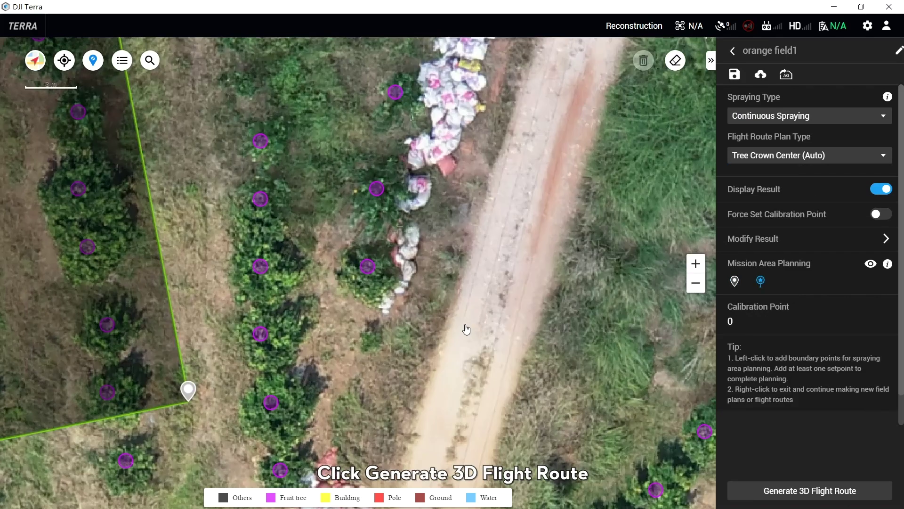
pyautogui.click(466, 325)
pyautogui.scroll(-3, 467, 330)
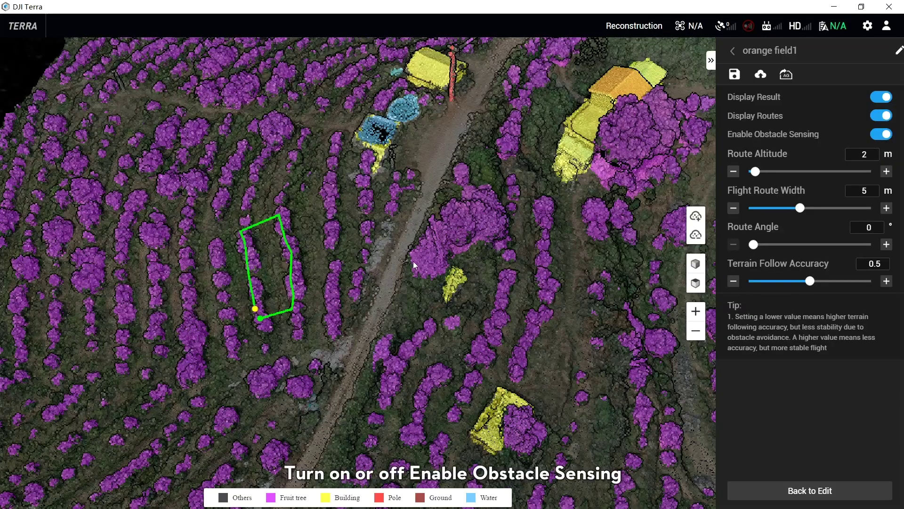
# Step: Inspect the generated 3D route over the tree rows west of the dirt road from an oblique view
pyautogui.moveTo(766, 175); pyautogui.dragTo(780, 171)
pyautogui.moveTo(443, 155); pyautogui.dragTo(755, 173)
pyautogui.moveTo(359, 228); pyautogui.dragTo(374, 217)
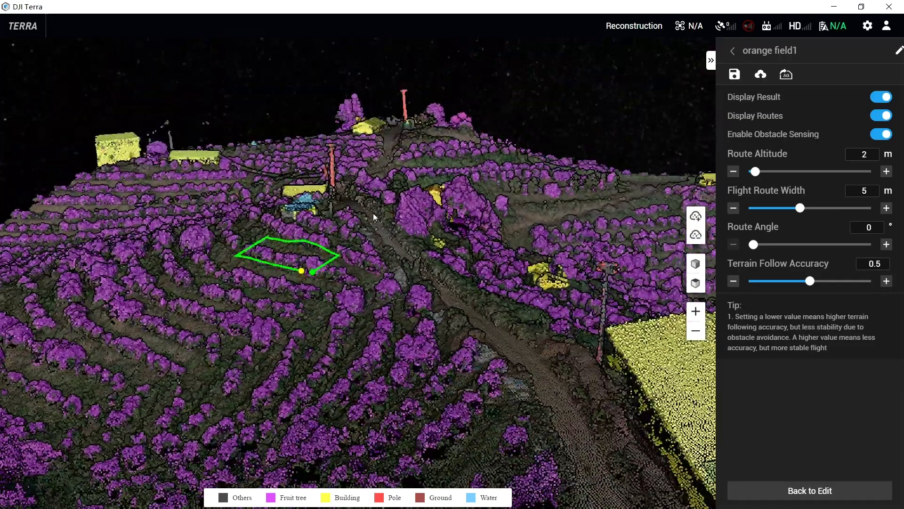
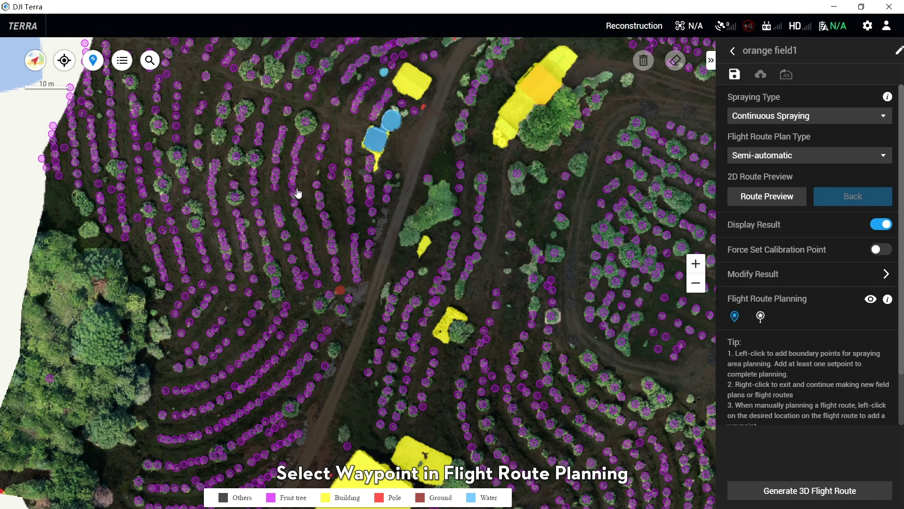
# Step: Place ten waypoints for a semi-automatic route winding back and forth along the fruit tree rows west of the dirt road
pyautogui.click(292, 185)
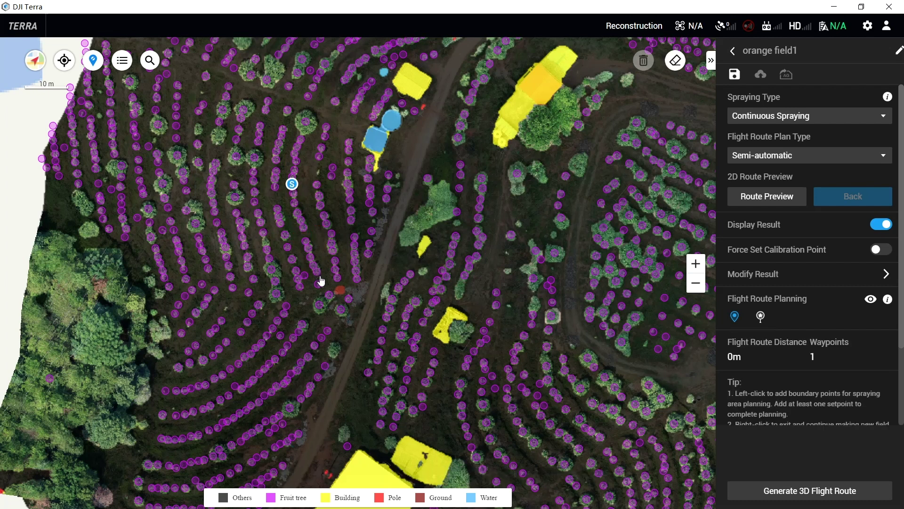
pyautogui.click(317, 274)
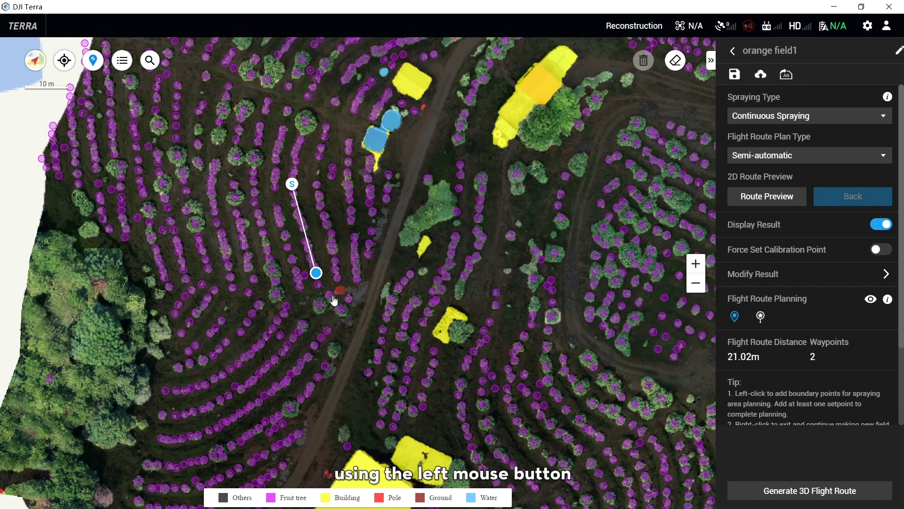
pyautogui.click(328, 295)
pyautogui.click(285, 342)
pyautogui.click(301, 357)
pyautogui.click(348, 297)
pyautogui.click(337, 276)
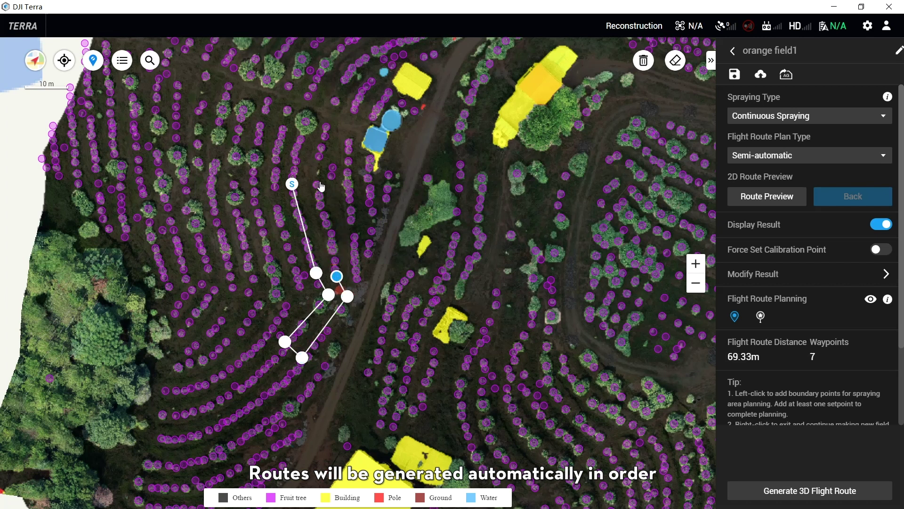
pyautogui.click(316, 183)
pyautogui.click(346, 181)
pyautogui.click(356, 275)
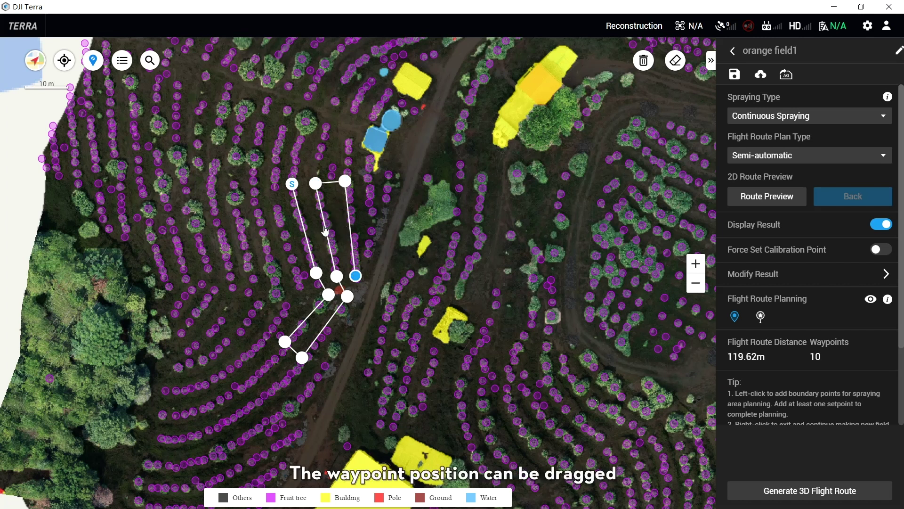
# Step: Move the route's northeastern corner waypoint slightly and insert an extra waypoint midway along the easternmost leg
pyautogui.moveTo(349, 184); pyautogui.dragTo(356, 188)
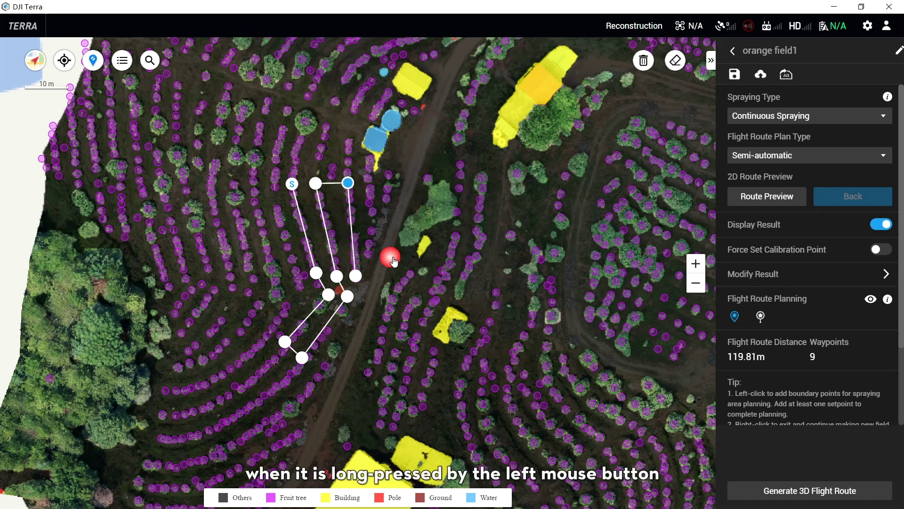
pyautogui.click(351, 226)
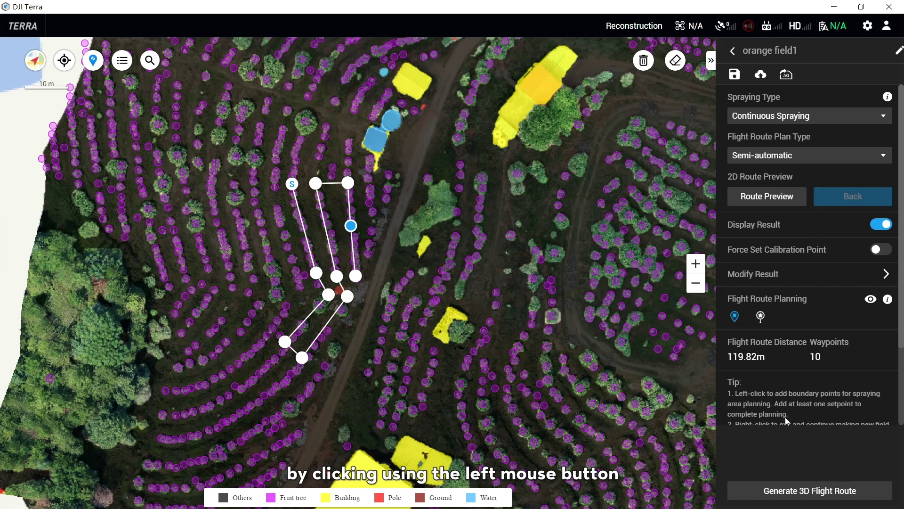
# Step: Add a calibration point on the dirt road east of the waypoint route
pyautogui.click(761, 316)
pyautogui.scroll(4, 391, 250)
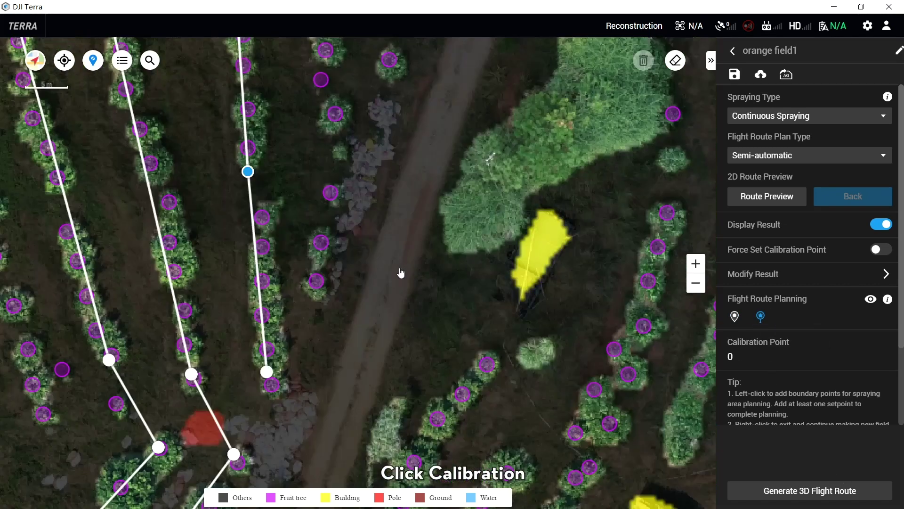
pyautogui.click(396, 267)
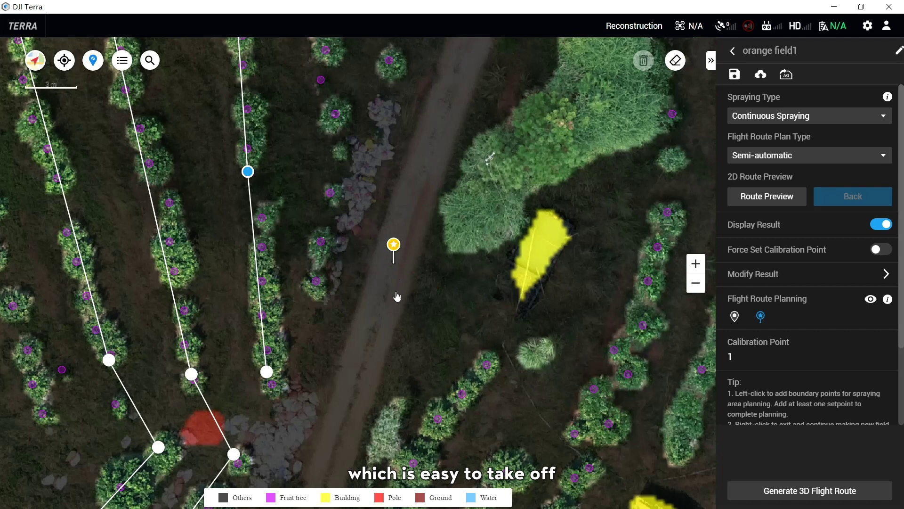
pyautogui.scroll(-4, 397, 296)
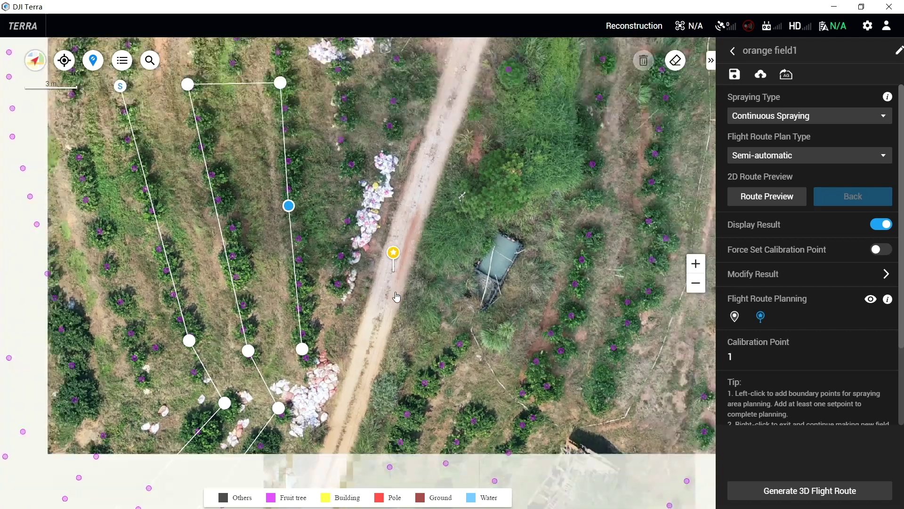
# Step: Preview the semi-automatic route in 2D, return to editing, and generate its 3D flight route
pyautogui.scroll(2, 397, 295)
pyautogui.click(774, 199)
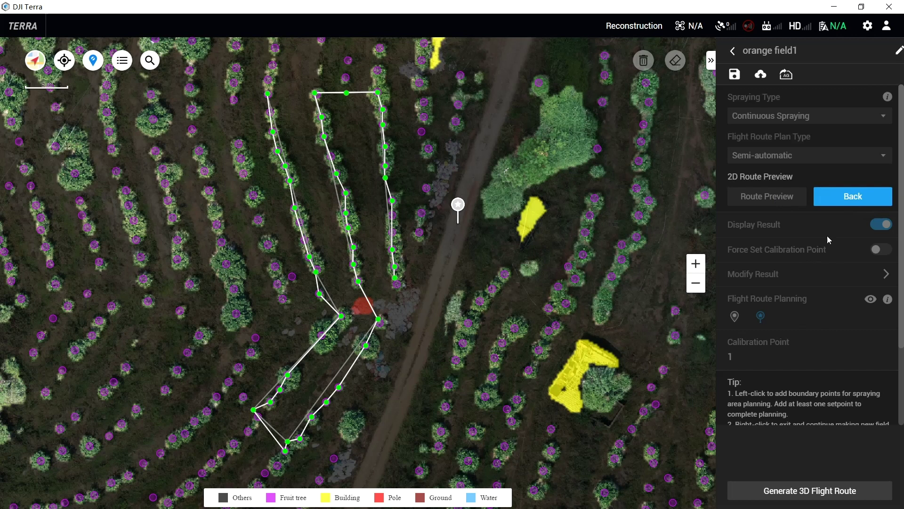
pyautogui.click(851, 197)
pyautogui.click(810, 492)
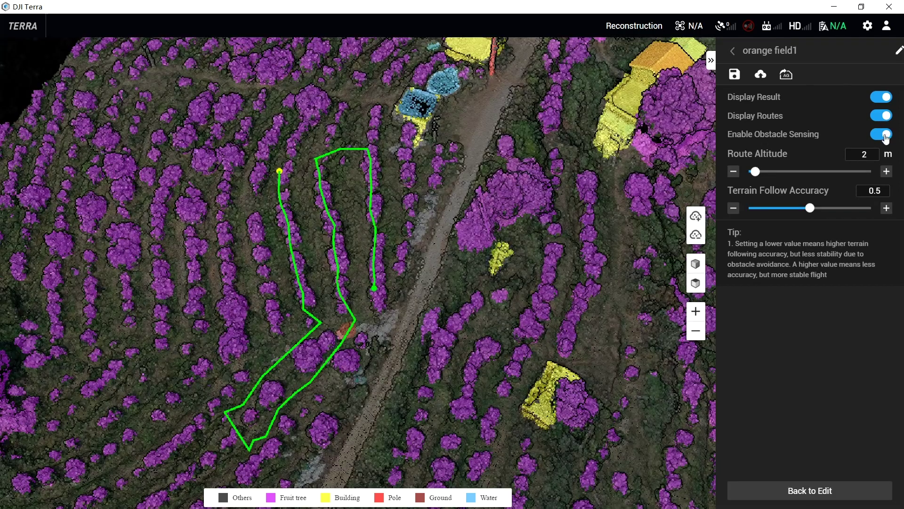
# Step: Toggle obstacle sensing off and back on, and slightly raise the route altitude and terrain follow accuracy values
pyautogui.click(882, 135)
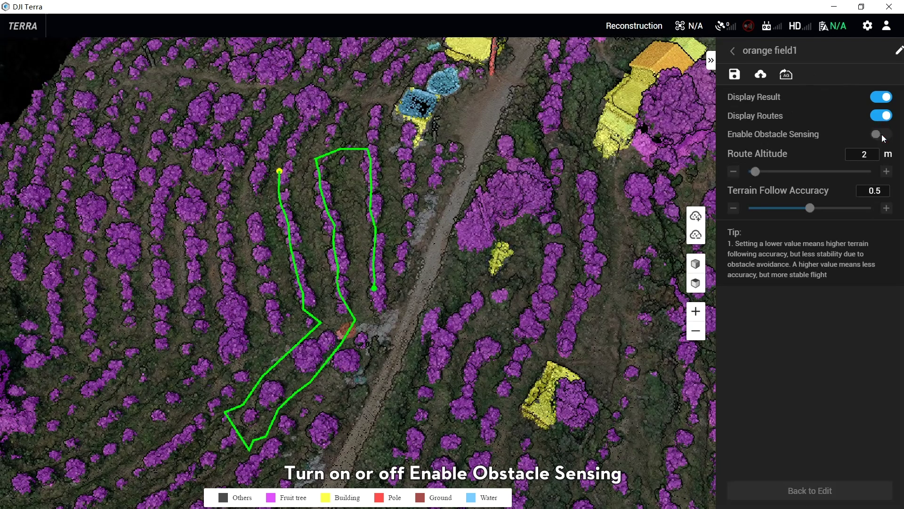
pyautogui.click(884, 136)
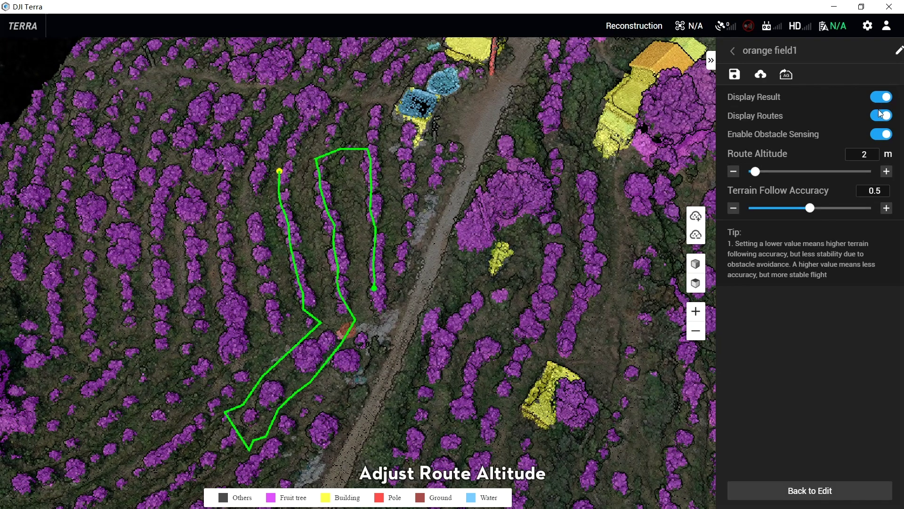
pyautogui.moveTo(755, 172)
pyautogui.mouseDown()
pyautogui.moveTo(781, 175)
pyautogui.moveTo(757, 173)
pyautogui.mouseUp()
pyautogui.moveTo(810, 208)
pyautogui.mouseDown()
pyautogui.moveTo(758, 209)
pyautogui.moveTo(821, 209)
pyautogui.mouseUp()
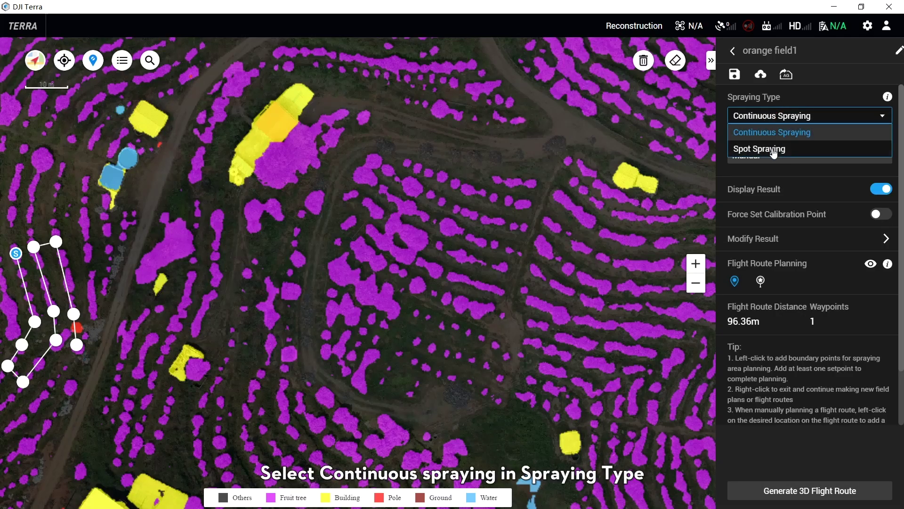
# Step: Select Continuous Spraying with the Manual plan type and lay out a 13-waypoint route along the terraced tree rows
pyautogui.click(773, 128)
pyautogui.click(778, 160)
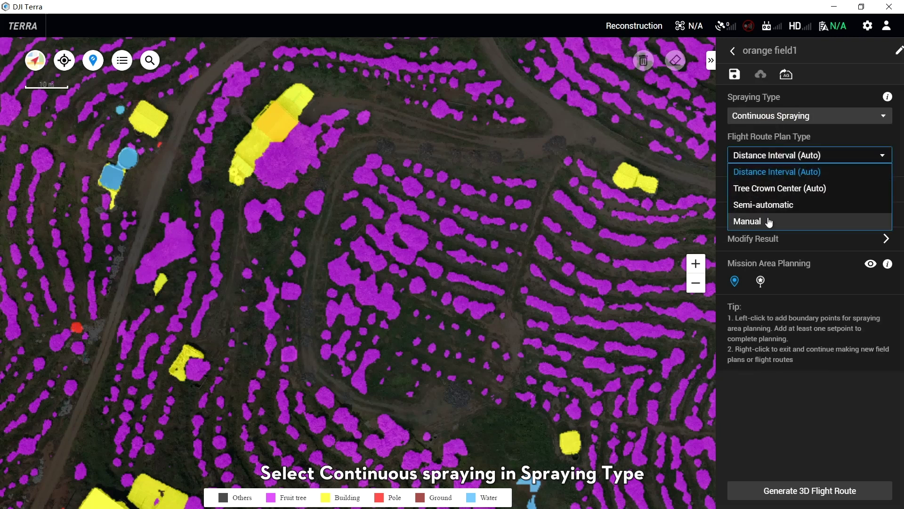
pyautogui.click(749, 220)
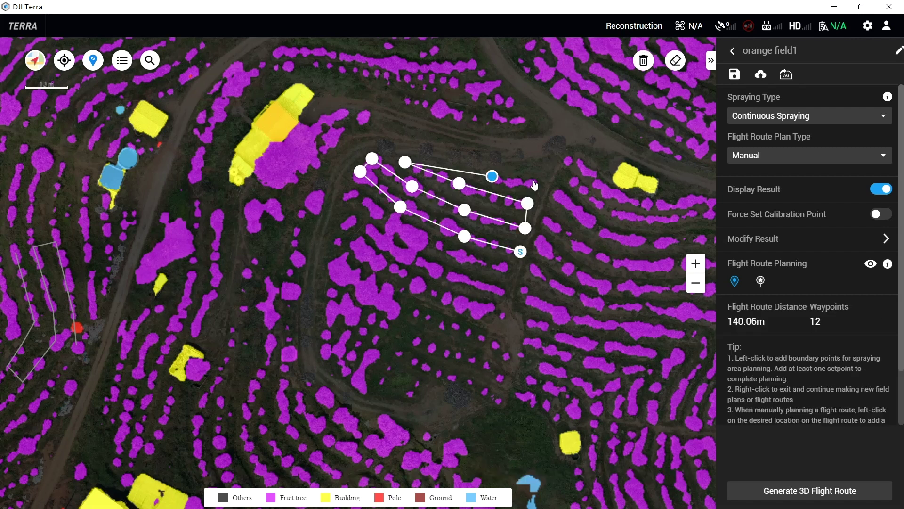
pyautogui.click(530, 179)
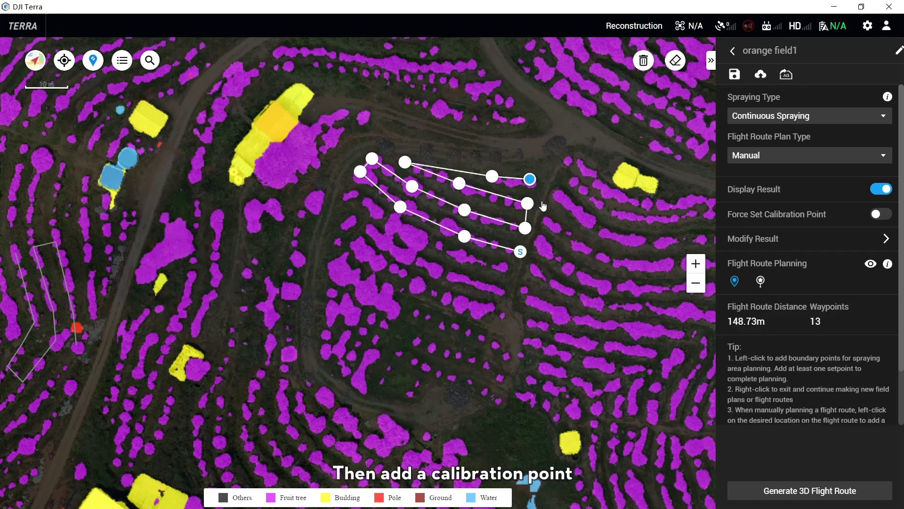
# Step: Add a calibration point on the dirt road just north of the manual route and generate the 3D flight route
pyautogui.click(761, 281)
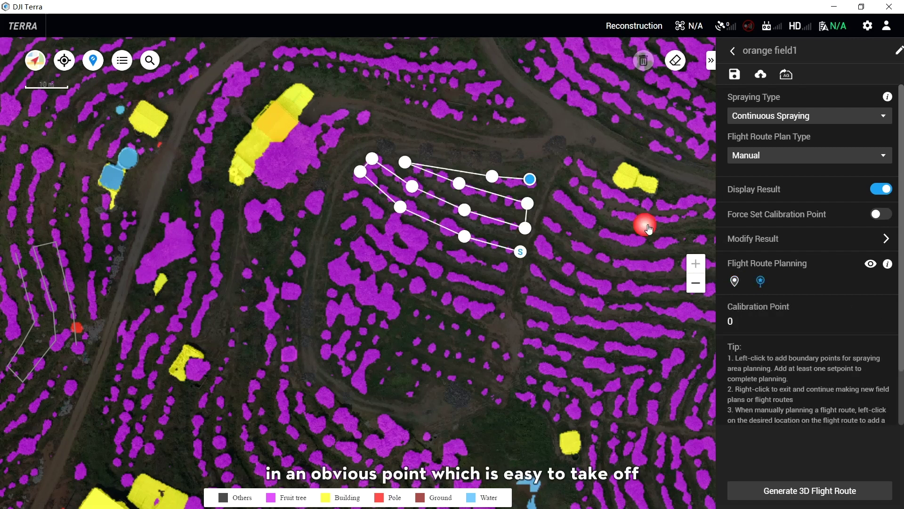
pyautogui.click(540, 147)
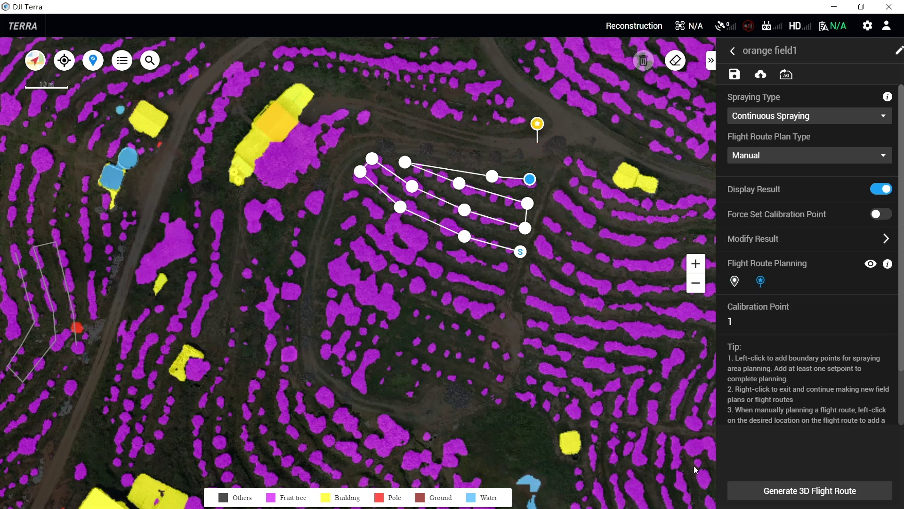
pyautogui.click(782, 490)
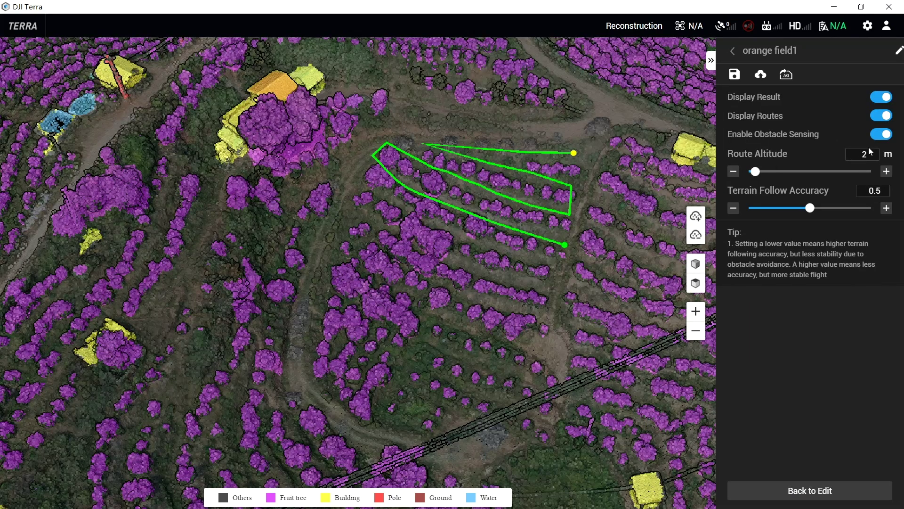
# Step: Toggle obstacle sensing off and on, set the route altitude to 2.5 m, and try terrain follow accuracy 0.4 and a higher value
pyautogui.click(883, 137)
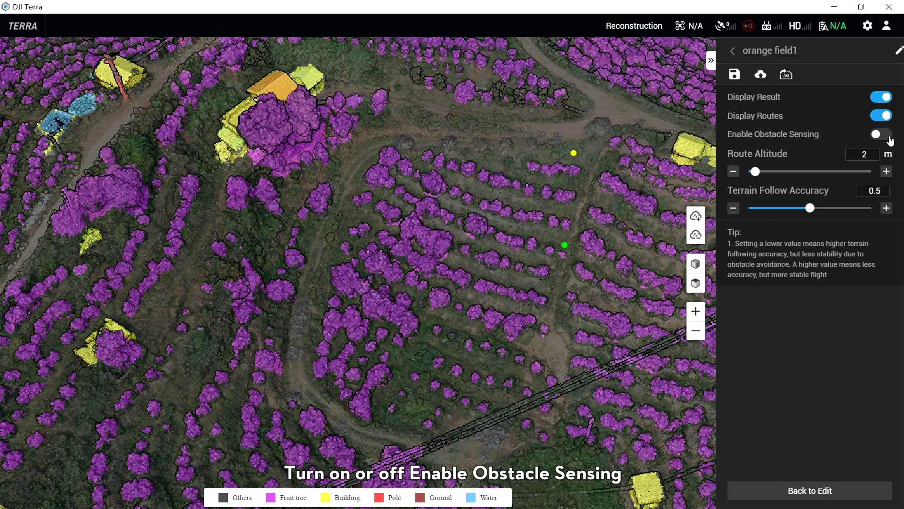
pyautogui.click(889, 140)
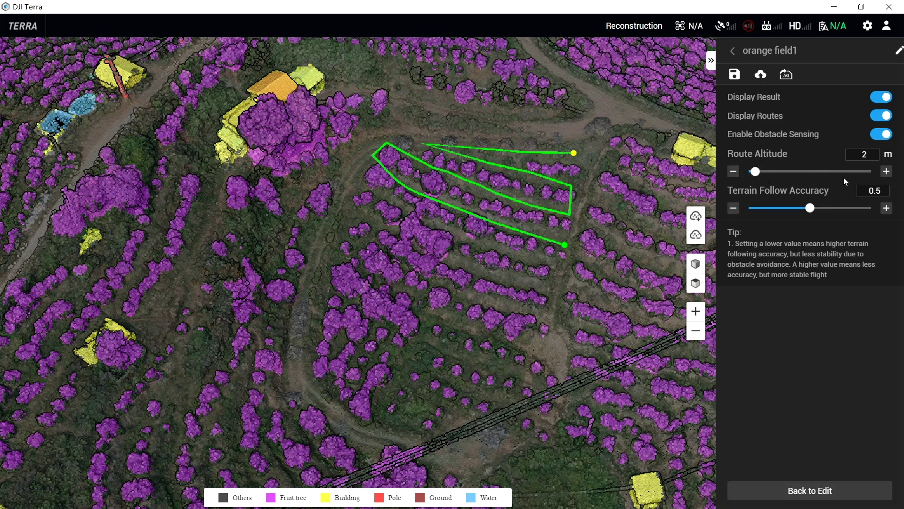
pyautogui.click(886, 171)
pyautogui.click(796, 208)
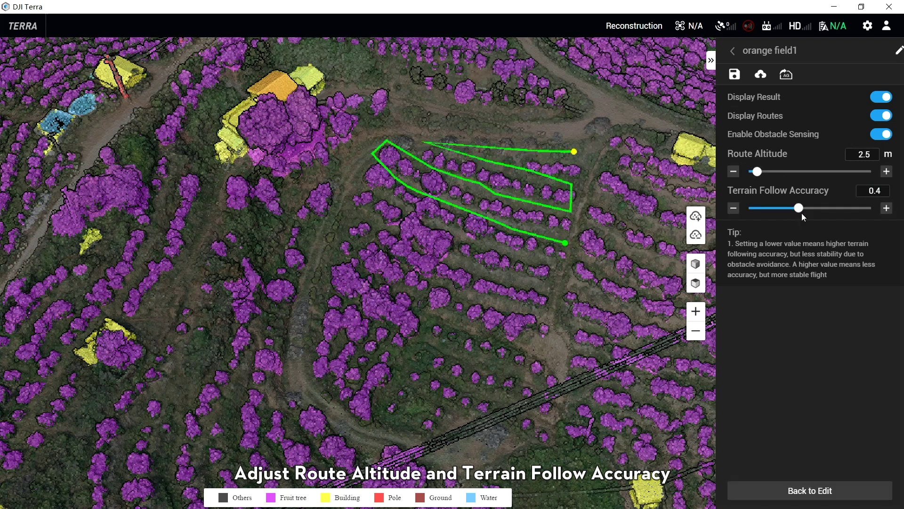
pyautogui.click(819, 209)
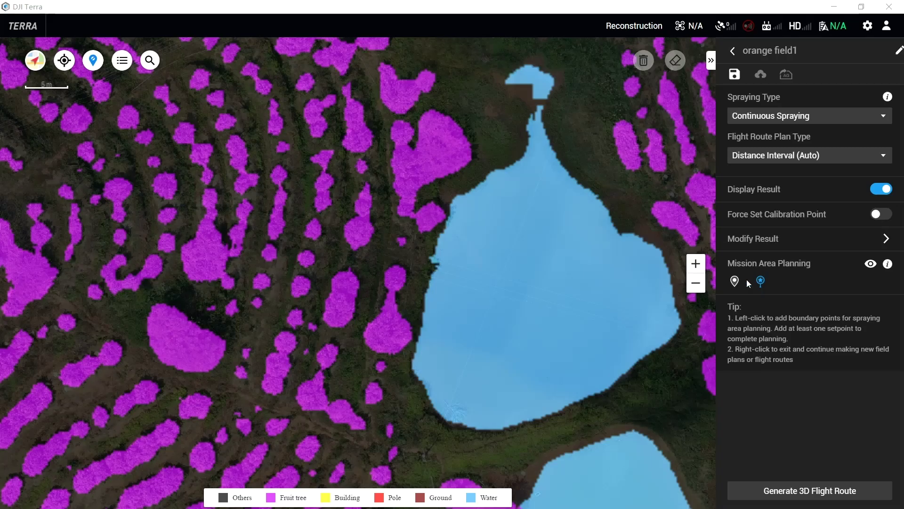
# Step: Activate boundary point placement, and select Spot Spraying with Tree Crown Center (Auto) as the flight route plan type
pyautogui.click(734, 281)
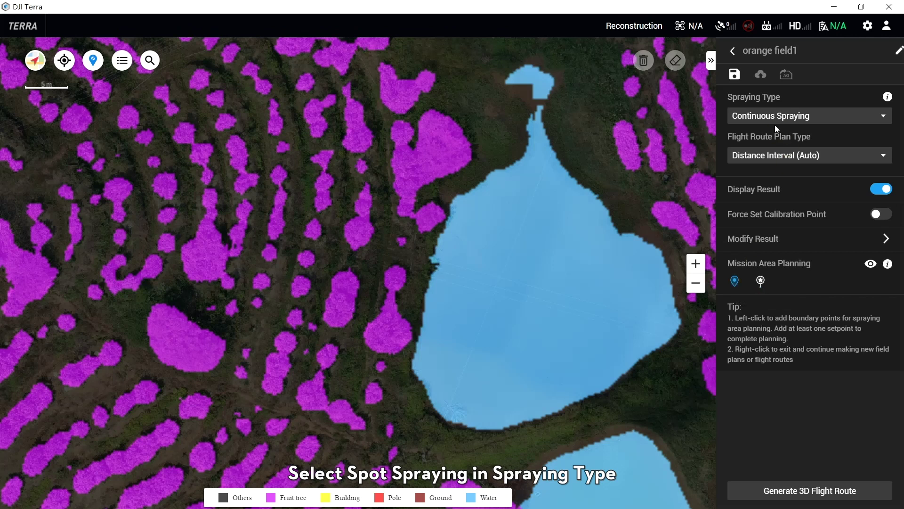
pyautogui.click(780, 119)
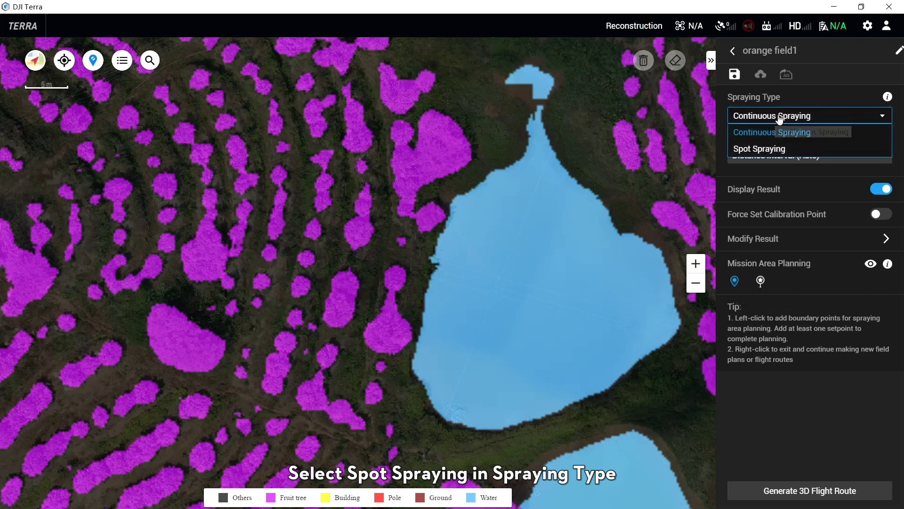
pyautogui.click(776, 148)
pyautogui.click(768, 155)
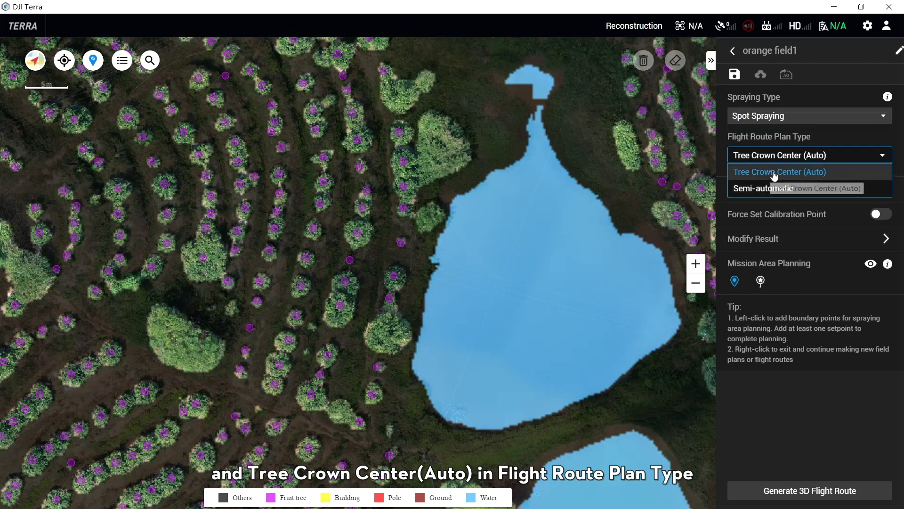
pyautogui.click(770, 173)
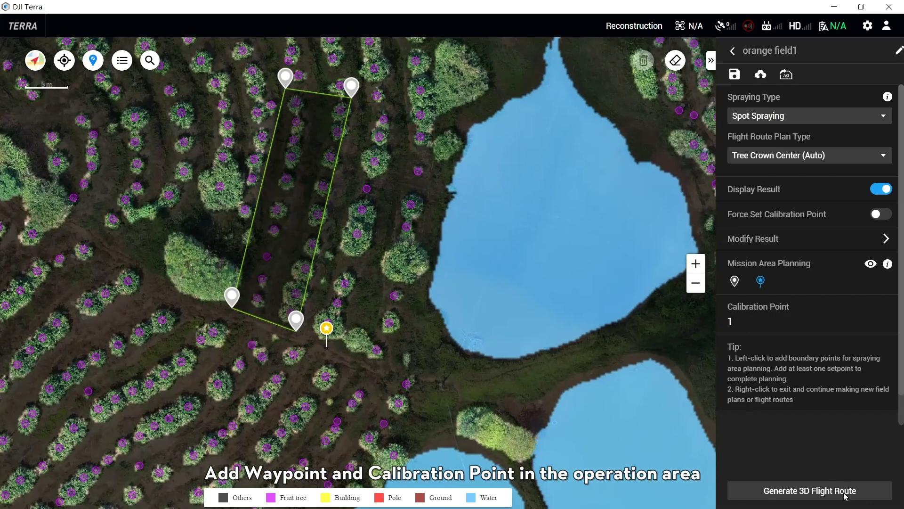
# Step: Generate the 3D flight route for the four-point spot spraying area west of the pond
pyautogui.click(799, 490)
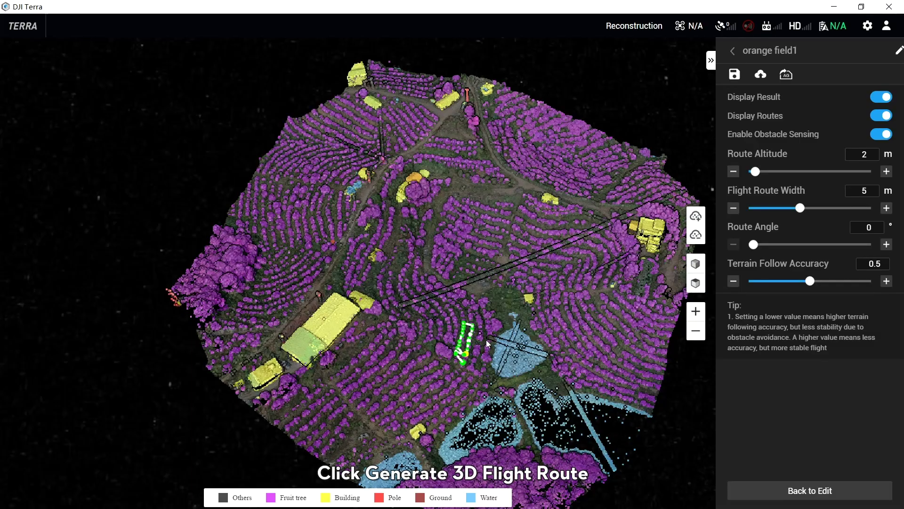
pyautogui.scroll(5, 485, 341)
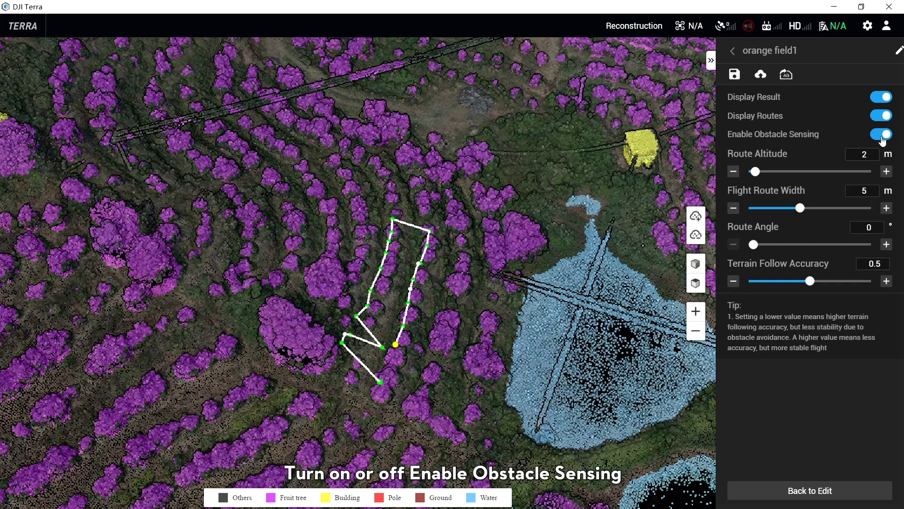
# Step: Toggle obstacle sensing off and on, and set the route altitude to 2 m and the route angle to 0°
pyautogui.click(884, 136)
pyautogui.click(885, 135)
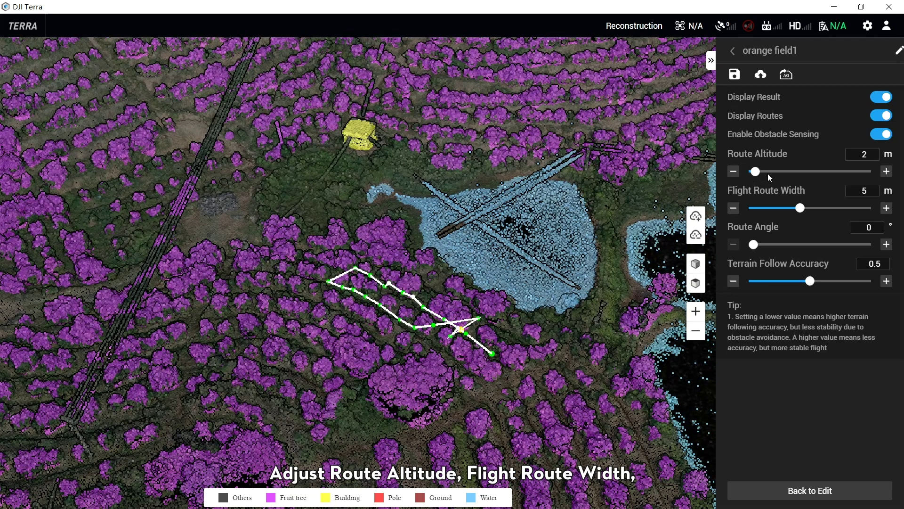
pyautogui.moveTo(768, 174); pyautogui.dragTo(755, 172)
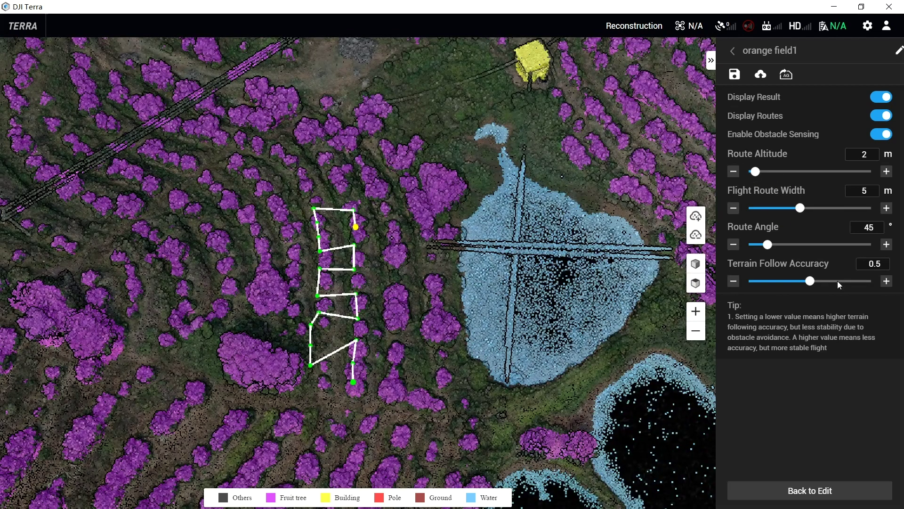
pyautogui.click(752, 245)
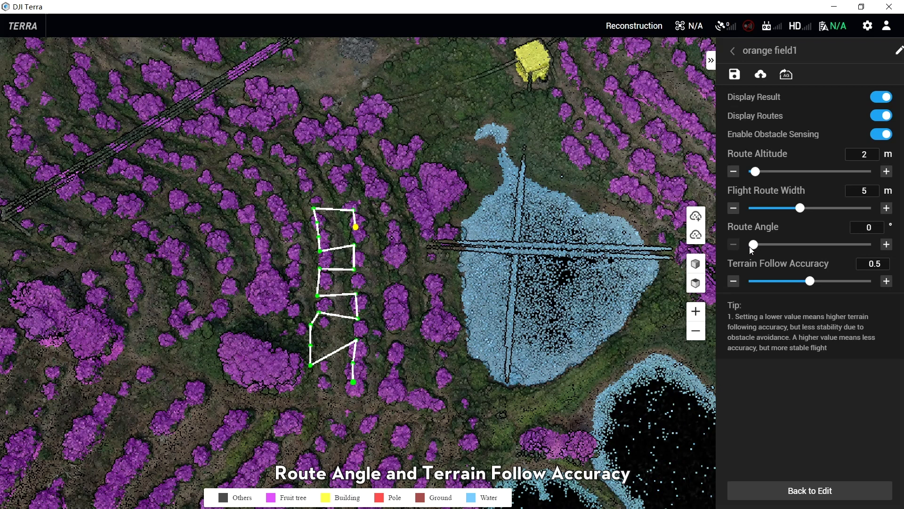
# Step: Reduce the flight route width, and select Spot Spraying with Semi-automatic as the flight route plan type for a new route
pyautogui.moveTo(797, 210); pyautogui.dragTo(781, 212)
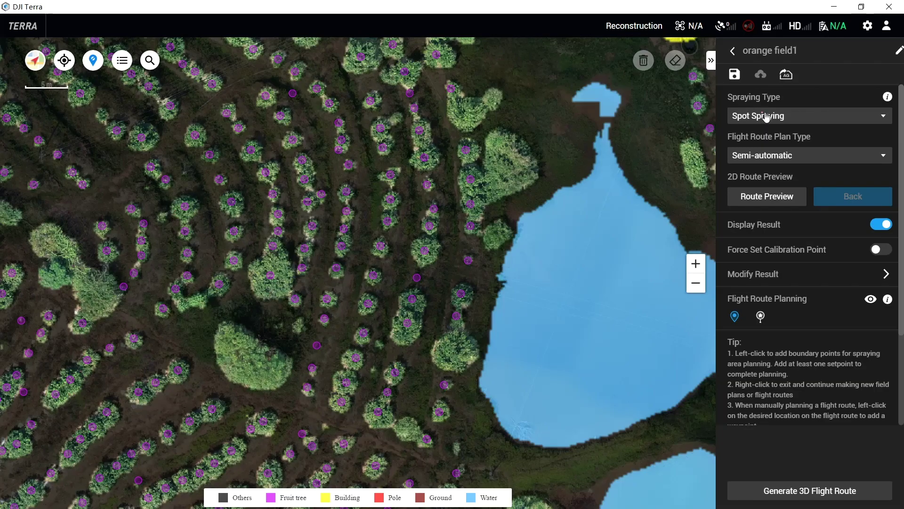
pyautogui.click(770, 117)
pyautogui.click(769, 149)
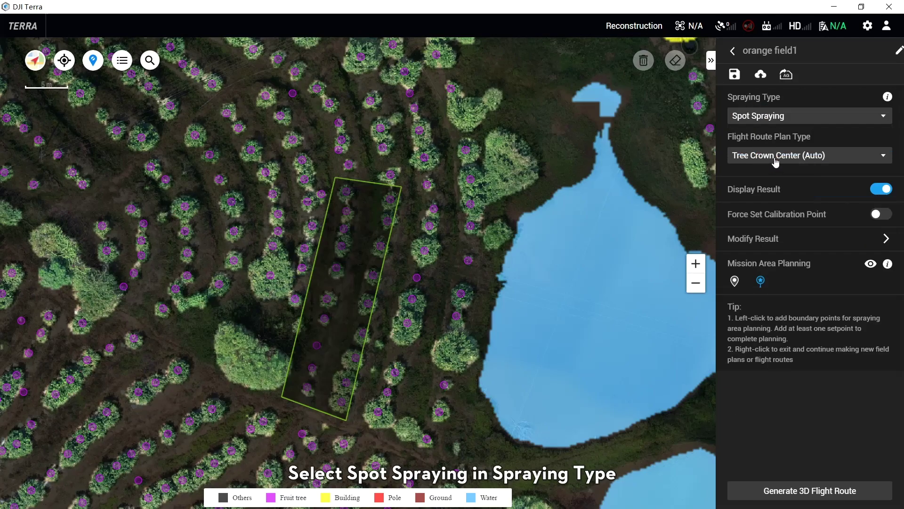
pyautogui.click(776, 156)
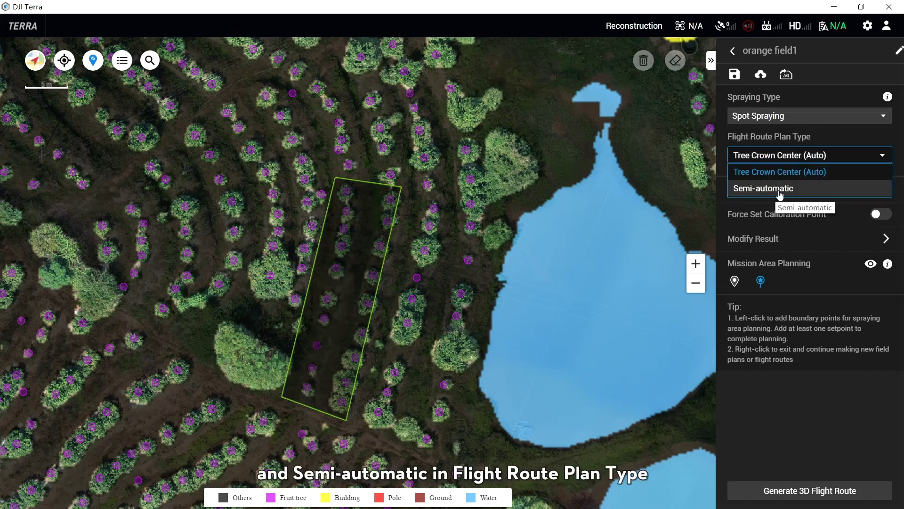
pyautogui.click(766, 187)
# Step: Plot a nine-waypoint flight route about 78.6 m long, running back and forth along three fruit tree rows west of the pond
pyautogui.click(347, 211)
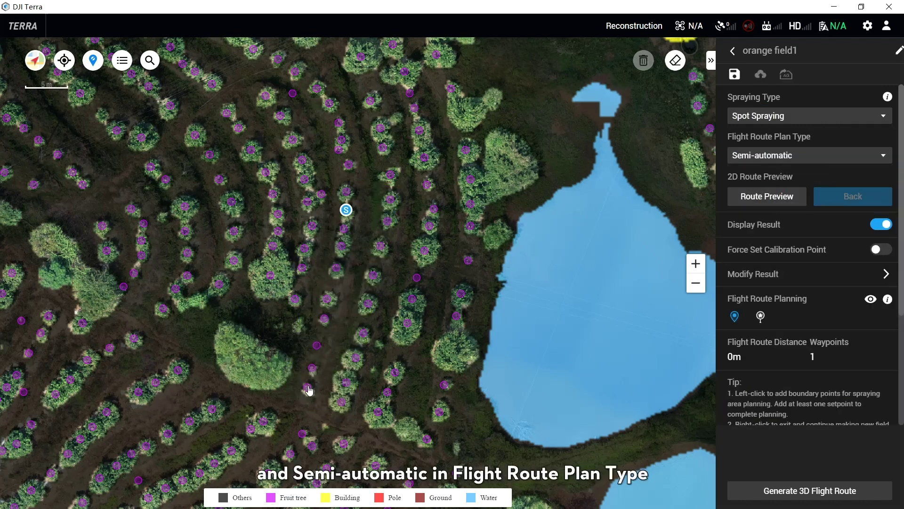
pyautogui.click(327, 296)
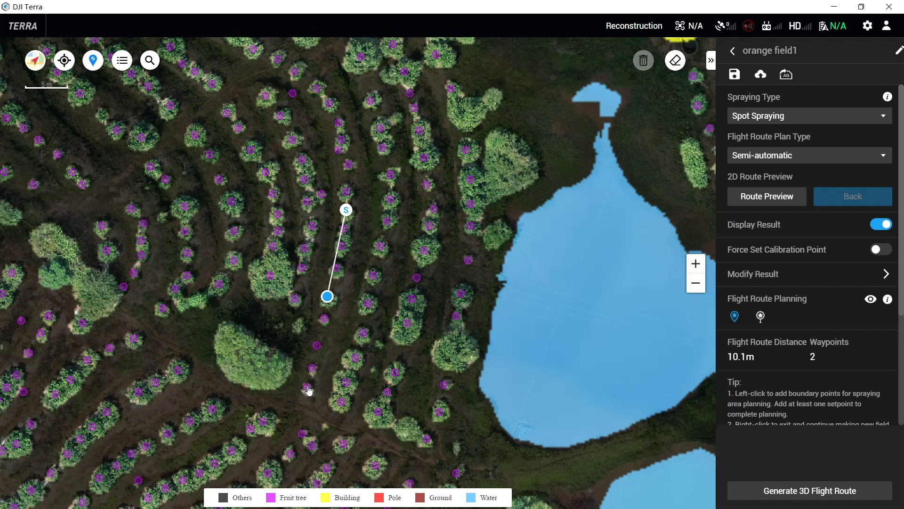
pyautogui.click(304, 385)
pyautogui.click(342, 400)
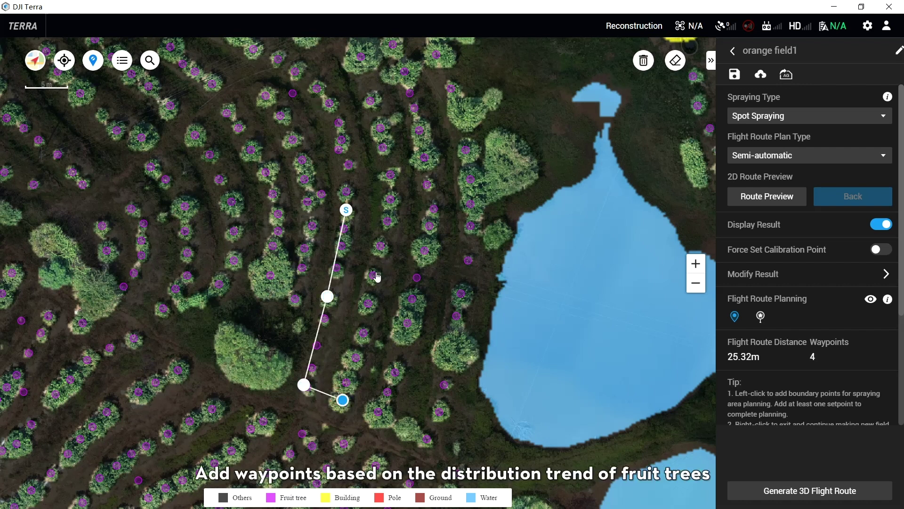
pyautogui.click(372, 271)
pyautogui.click(389, 196)
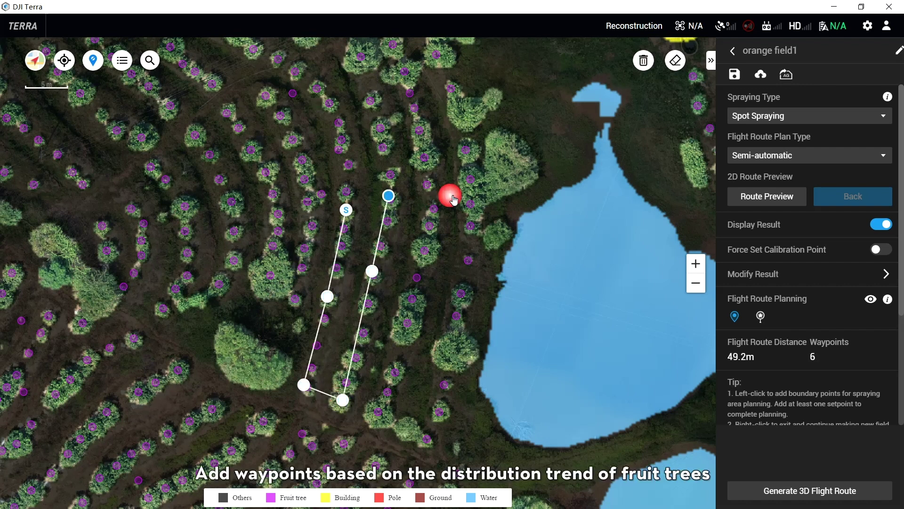
pyautogui.click(433, 207)
pyautogui.click(405, 319)
pyautogui.click(376, 411)
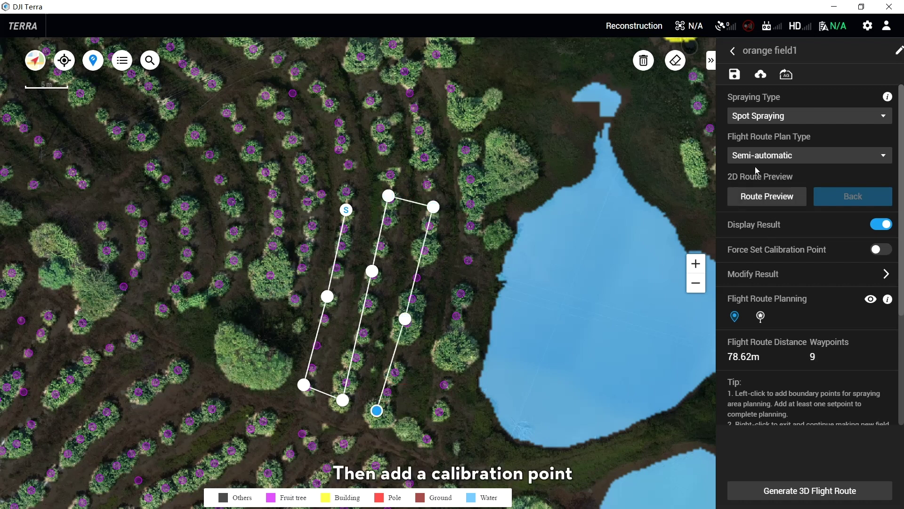
# Step: Add a calibration point on the open ground between the south ends of the second and third tree rows
pyautogui.click(761, 316)
pyautogui.scroll(3, 375, 382)
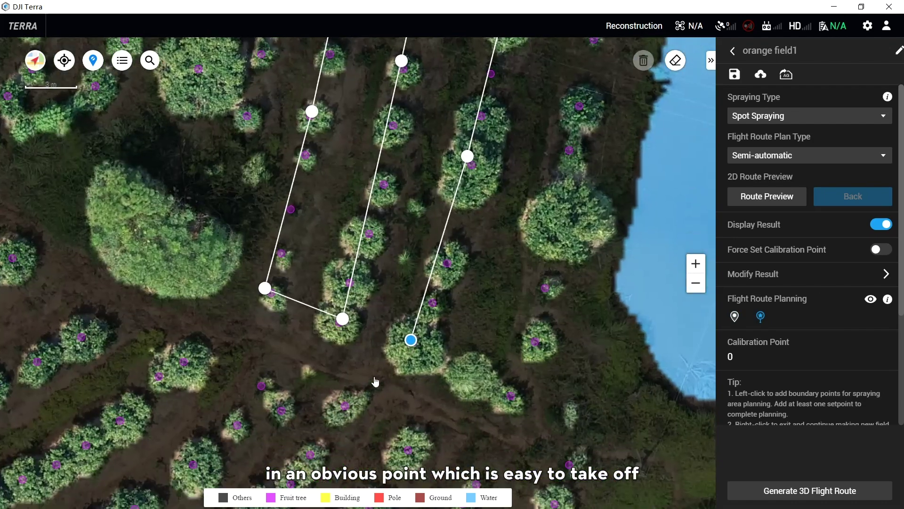
pyautogui.click(365, 368)
# Step: Preview the semi-automatic route in 2D, exit the preview, and generate the 3D flight route
pyautogui.click(788, 202)
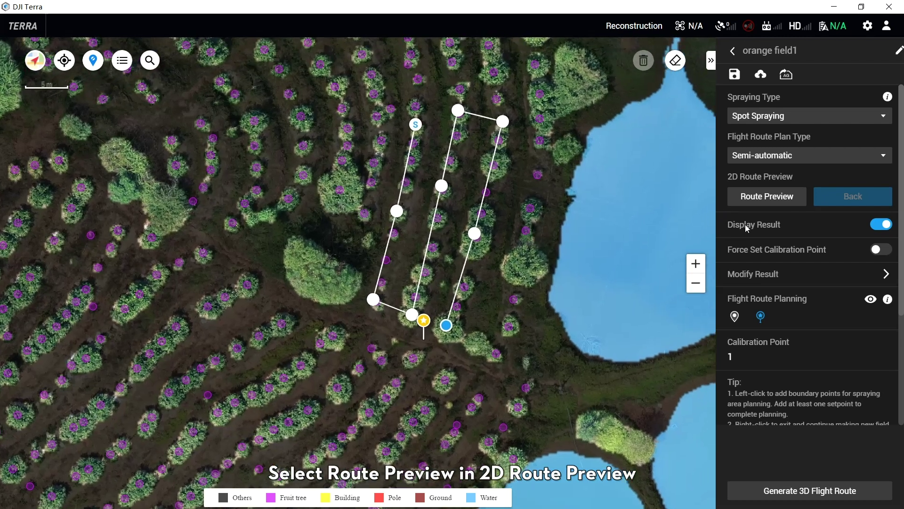
pyautogui.click(767, 196)
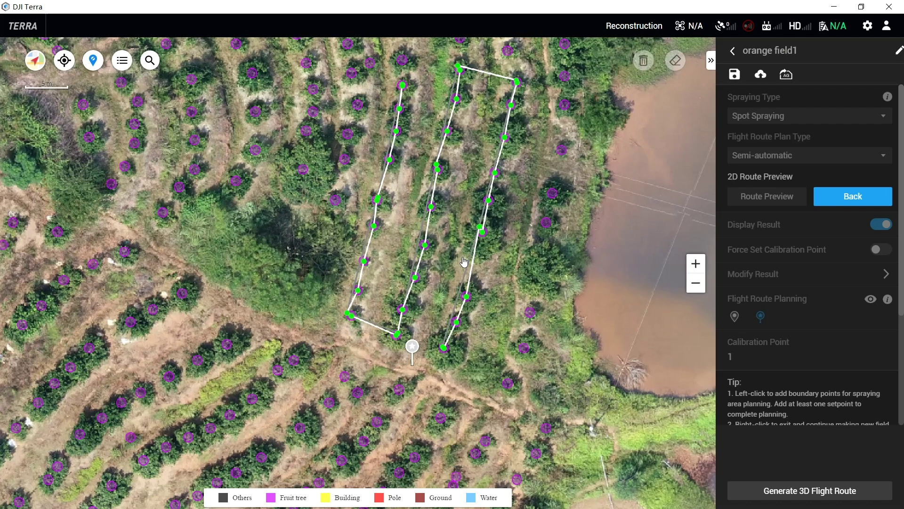
pyautogui.scroll(3, 464, 261)
pyautogui.moveTo(463, 218); pyautogui.dragTo(464, 278)
pyautogui.click(850, 198)
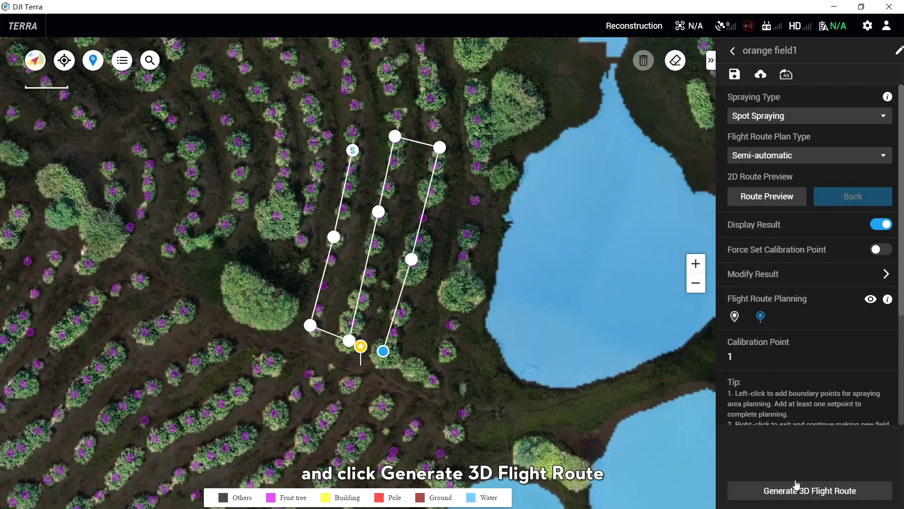
pyautogui.click(801, 492)
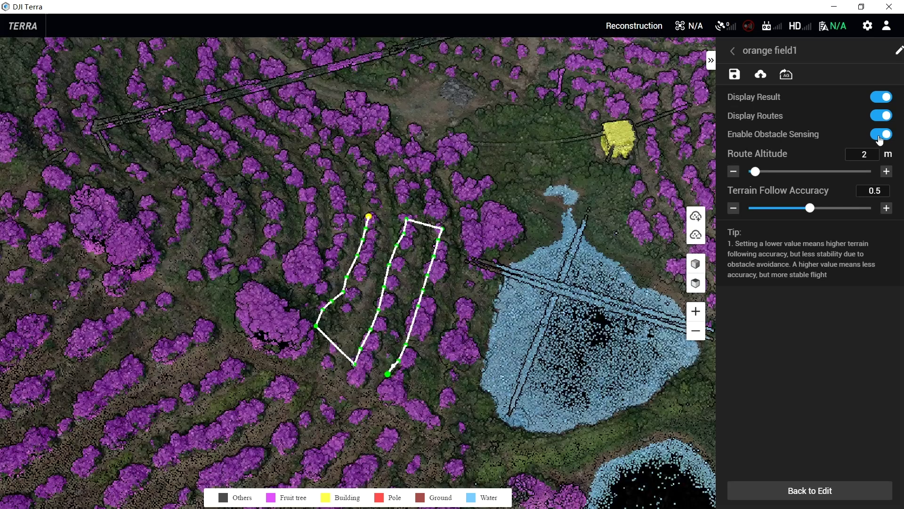
# Step: Toggle obstacle sensing off and on, set the route altitude to 2 m, and lower the terrain follow accuracy value
pyautogui.click(879, 136)
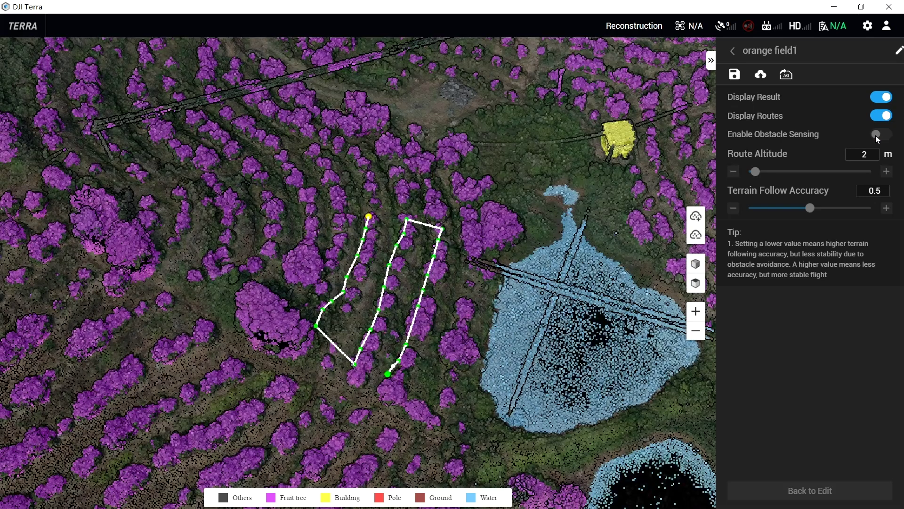
pyautogui.click(884, 134)
pyautogui.moveTo(798, 172); pyautogui.dragTo(759, 178)
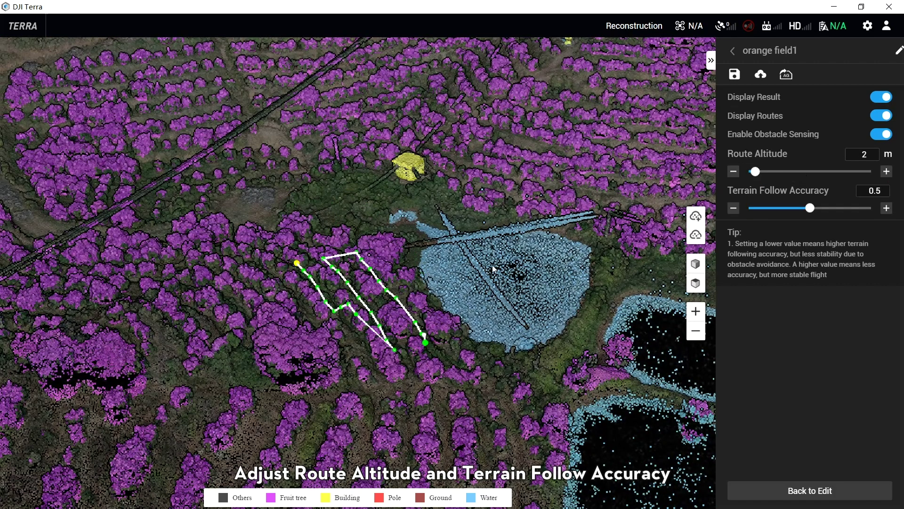
pyautogui.moveTo(809, 212); pyautogui.dragTo(751, 214)
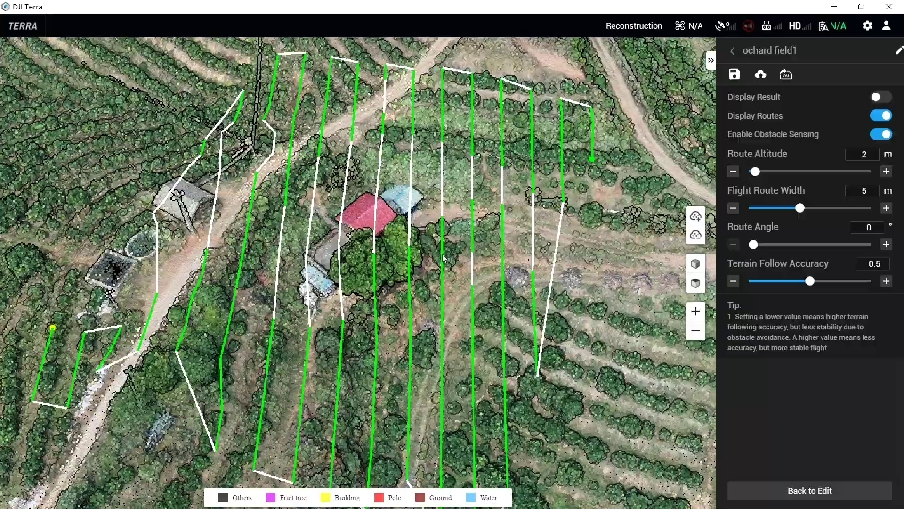
# Step: Examine the ochard field1 3D flight route around the buildings and tree rows from different angles and distances for errors
pyautogui.moveTo(490, 285); pyautogui.dragTo(396, 268)
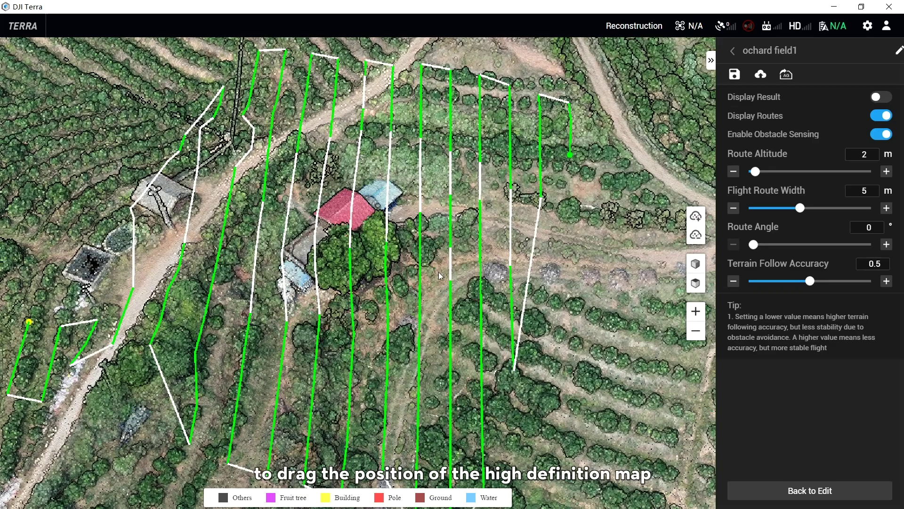
pyautogui.scroll(-3, 440, 275)
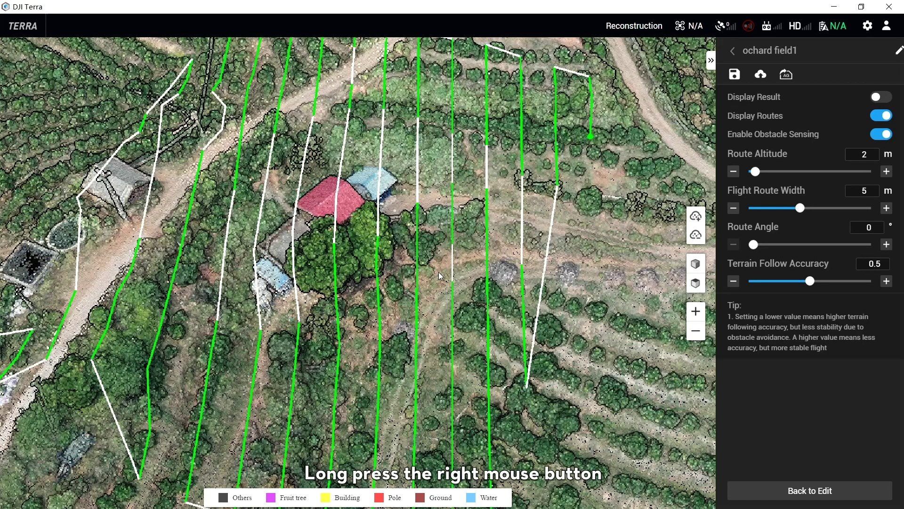
pyautogui.scroll(-2, 441, 279)
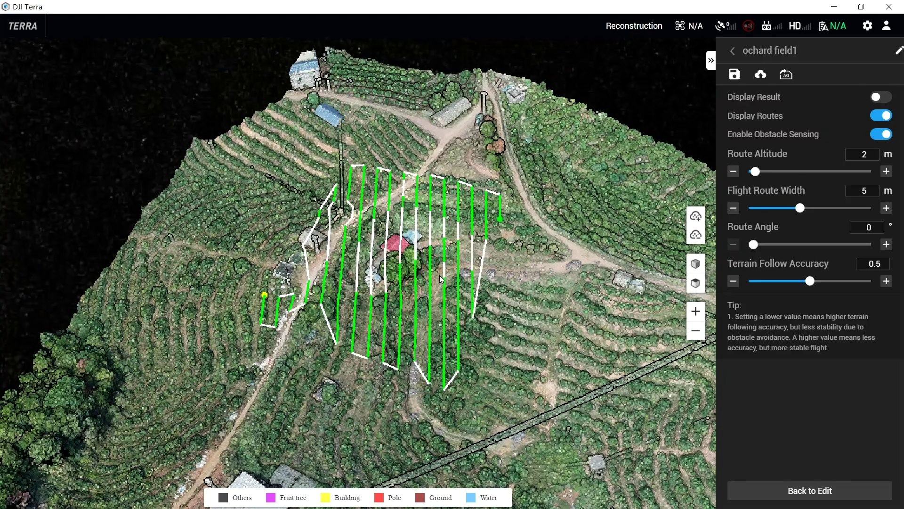
pyautogui.scroll(5, 441, 279)
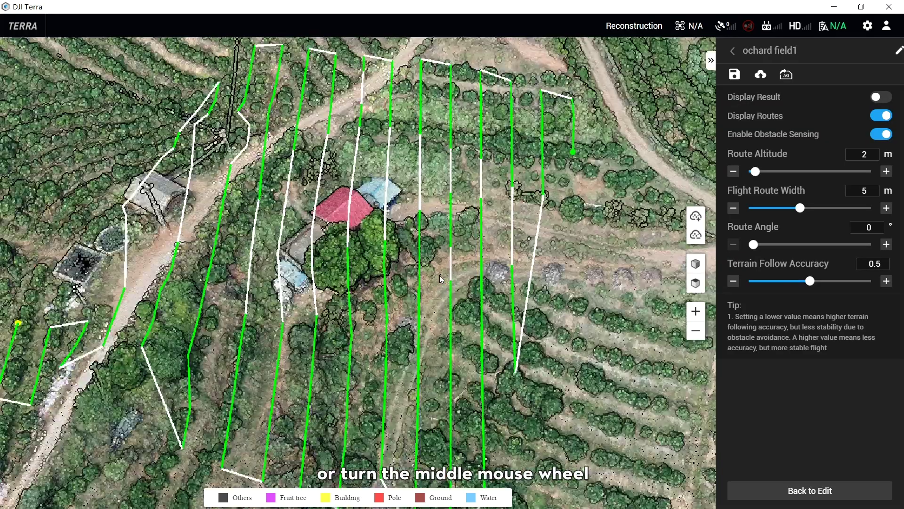
pyautogui.scroll(-1, 448, 287)
pyautogui.moveTo(456, 289); pyautogui.dragTo(529, 297)
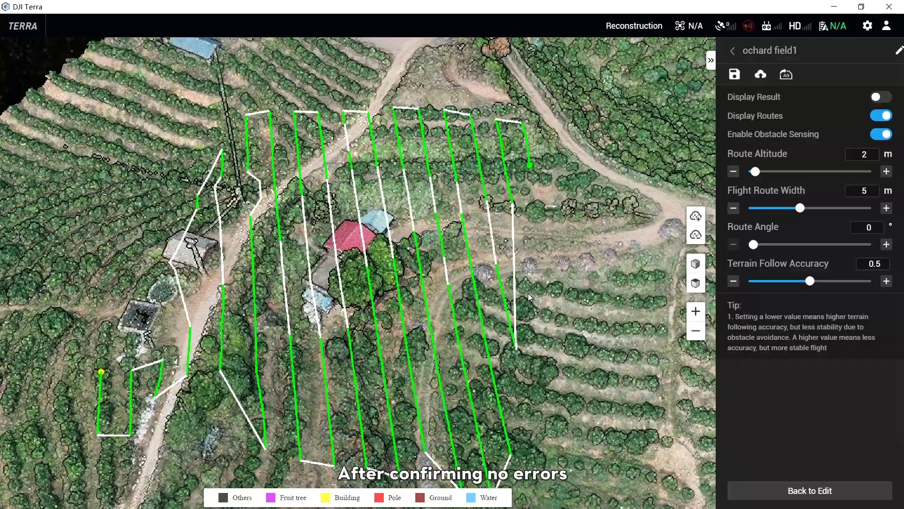
# Step: Export the 3D flight route to the SD card as E:/dji/routes/ochard field1.djitile
pyautogui.click(786, 74)
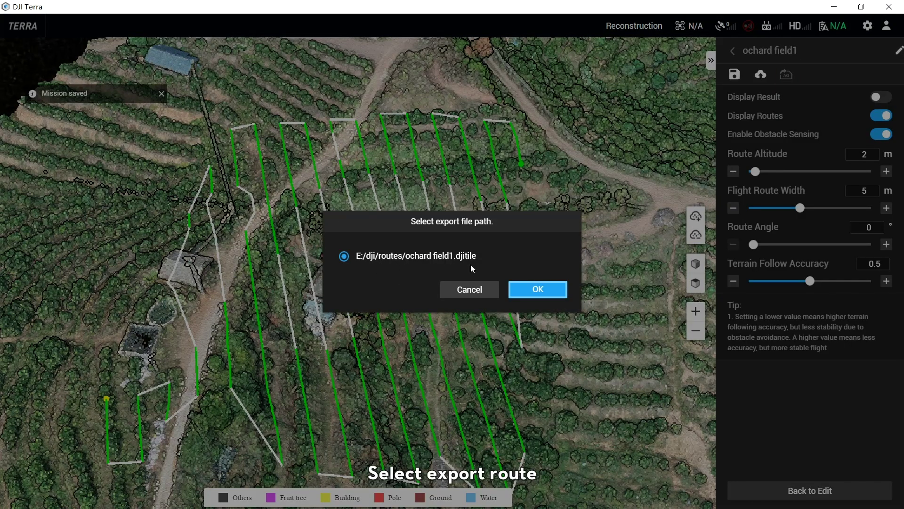
pyautogui.click(555, 289)
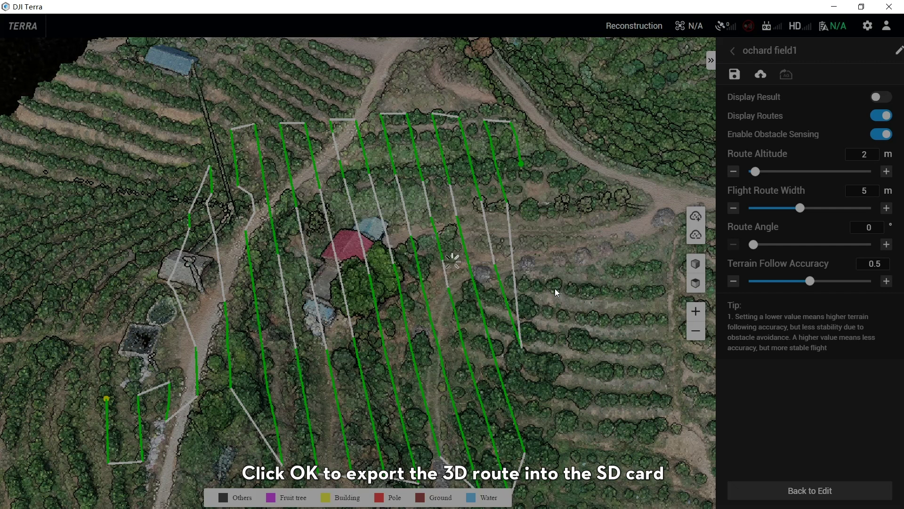